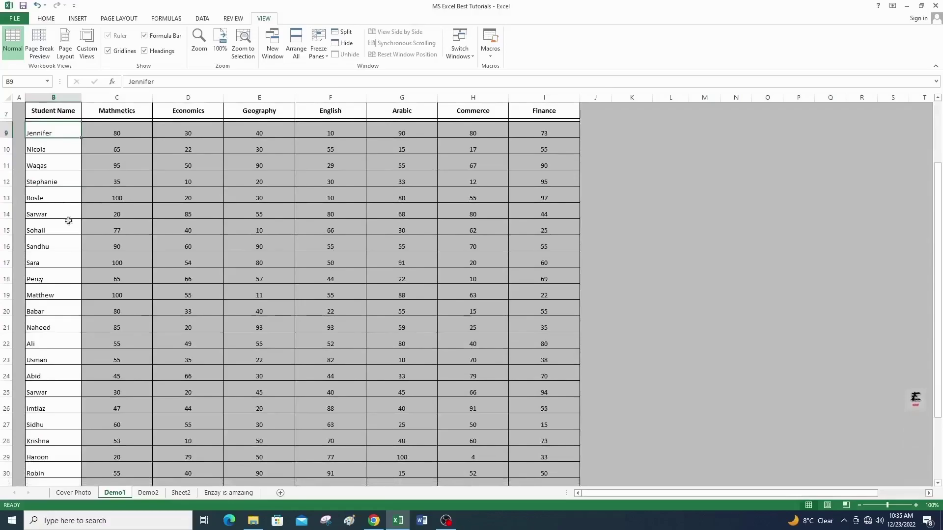
# Step: Look through the student marks table on Demo1, checking whether the subject headings stay in view further down the list
pyautogui.click(51, 295)
pyautogui.click(59, 315)
pyautogui.click(73, 329)
pyautogui.scroll(-2, 75, 331)
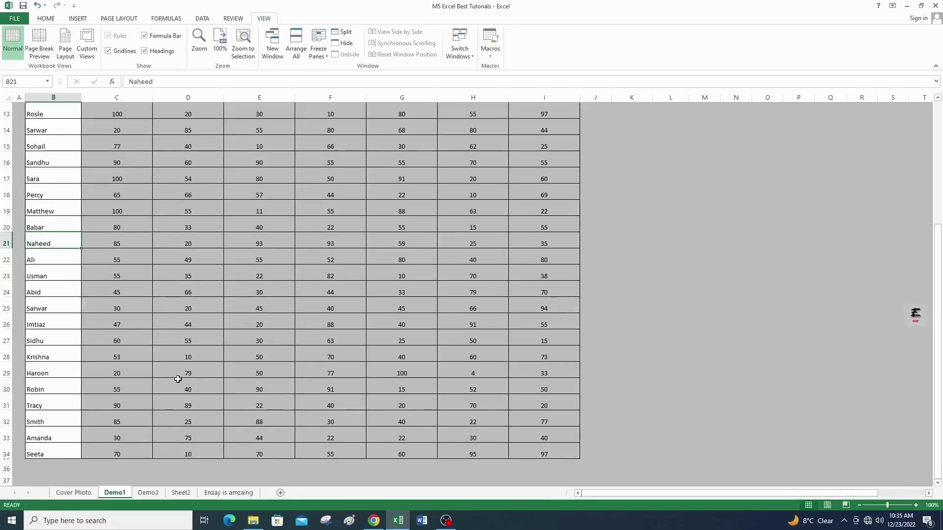
pyautogui.scroll(1, 178, 379)
pyautogui.scroll(-1, 178, 380)
pyautogui.moveTo(143, 205); pyautogui.dragTo(167, 219)
pyautogui.click(138, 117)
pyautogui.click(194, 110)
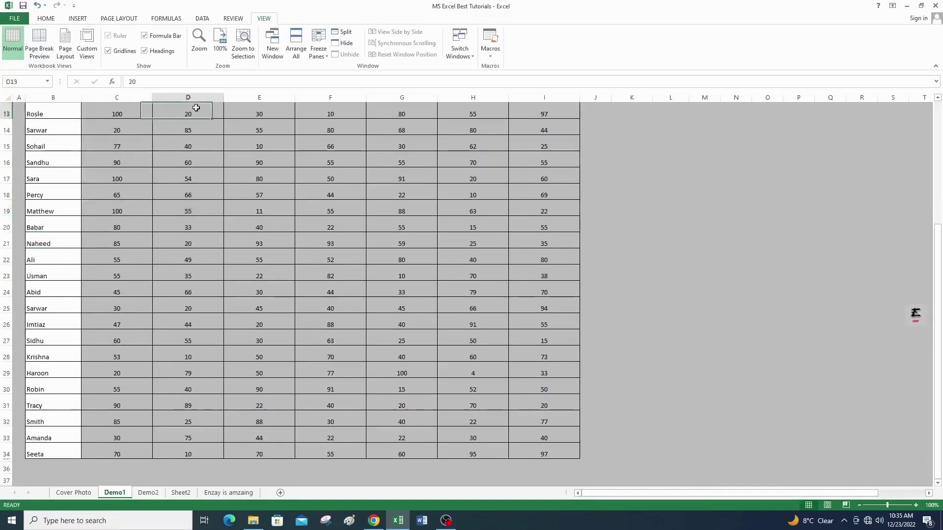
pyautogui.click(253, 117)
pyautogui.scroll(4, 148, 228)
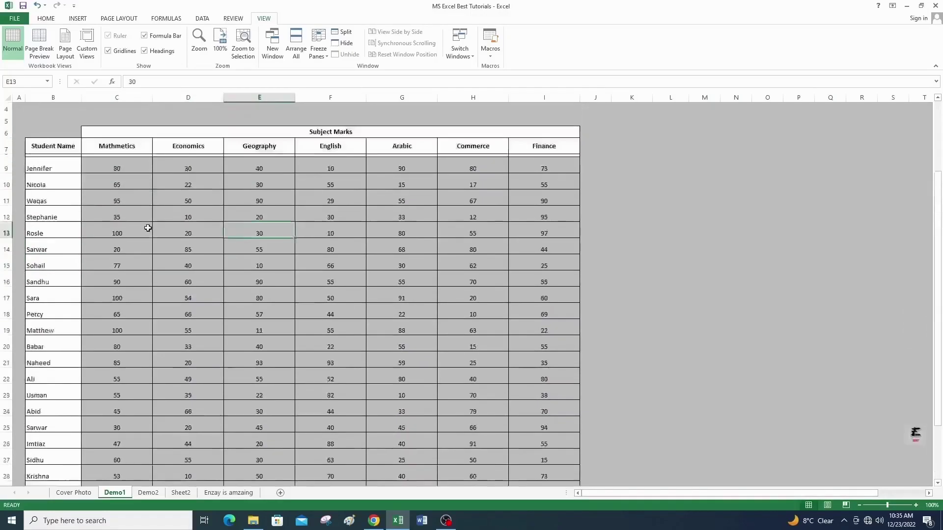
# Step: Freeze the rows above row 9 on Demo1, including the Subject Marks and subject heading rows
pyautogui.moveTo(6, 168); pyautogui.dragTo(5, 181)
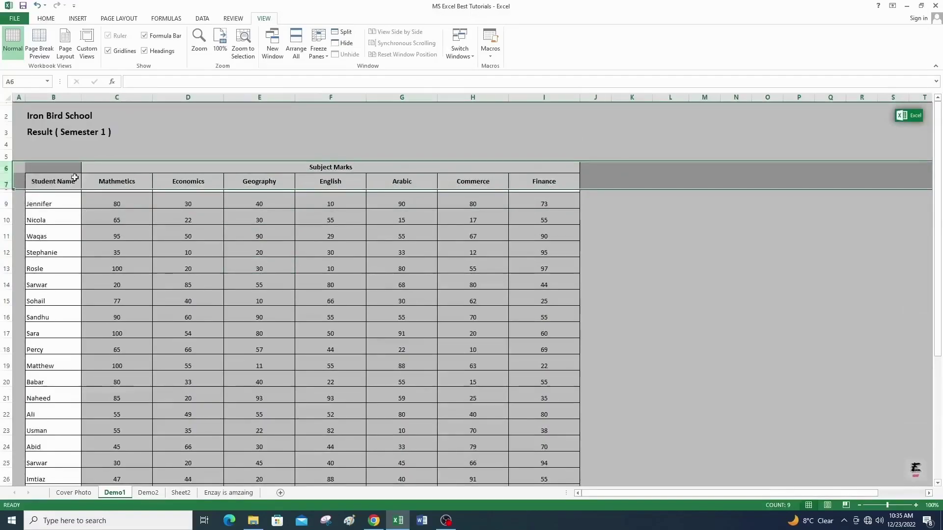
pyautogui.click(3, 184)
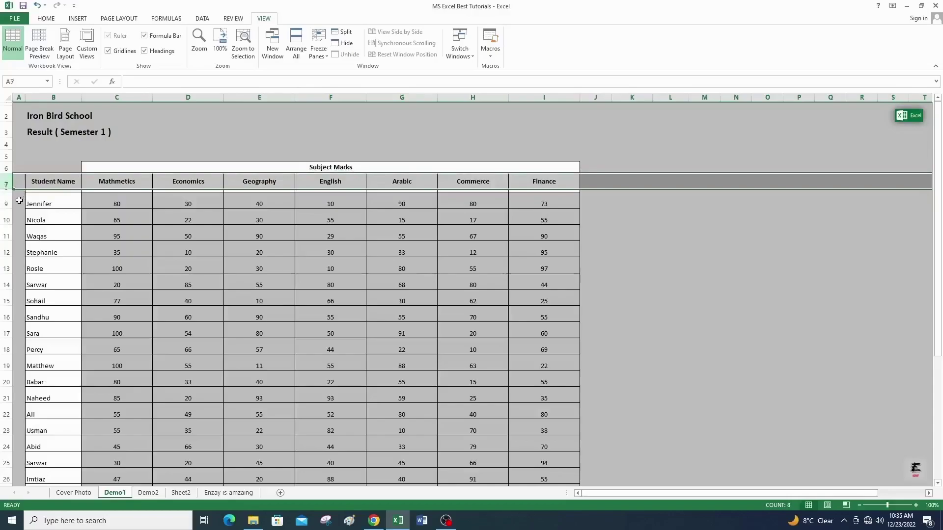
pyautogui.click(19, 200)
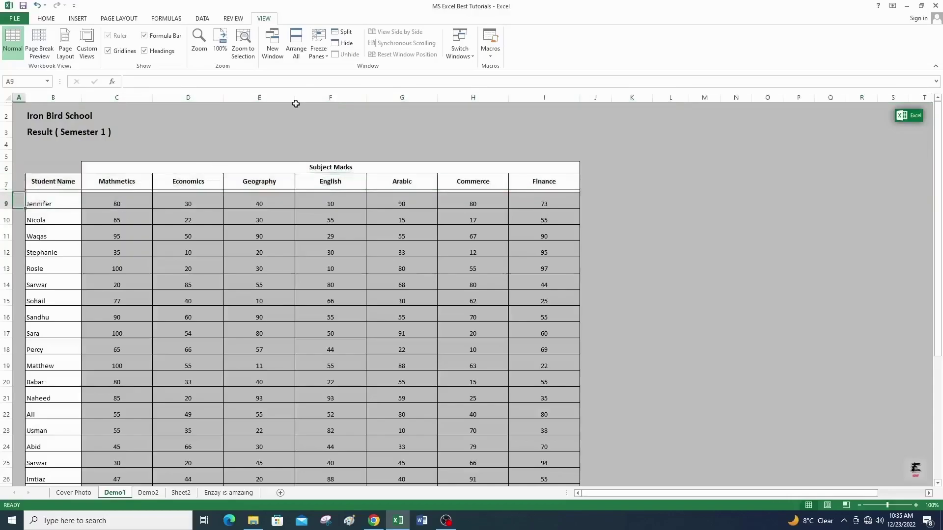
pyautogui.click(48, 18)
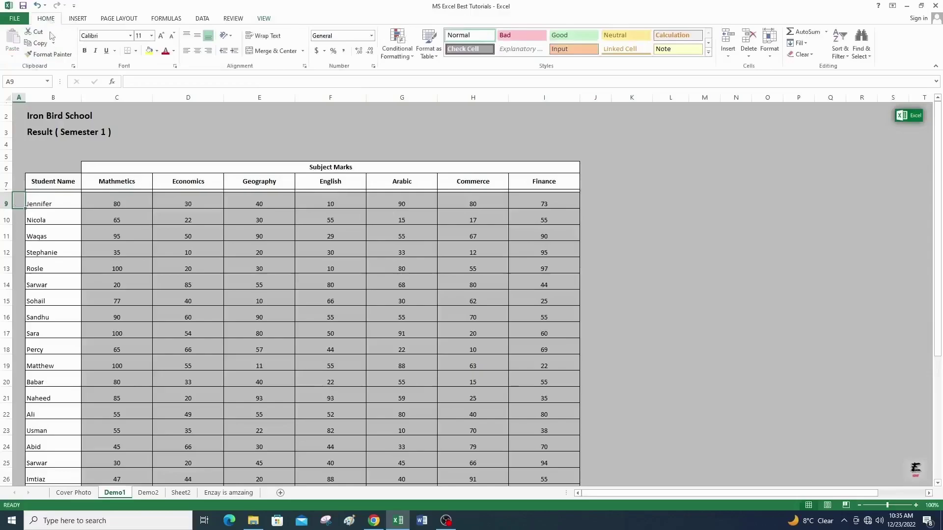
pyautogui.click(265, 19)
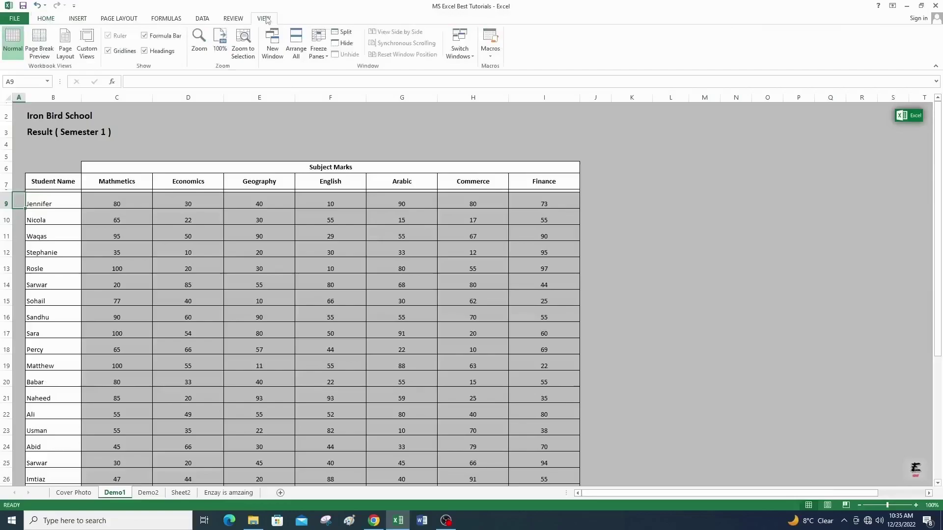
pyautogui.click(324, 56)
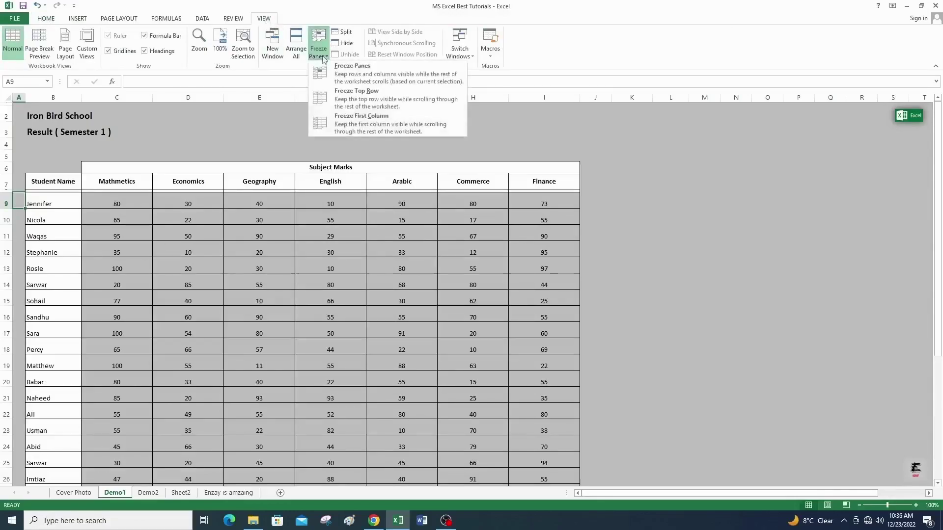
pyautogui.click(347, 74)
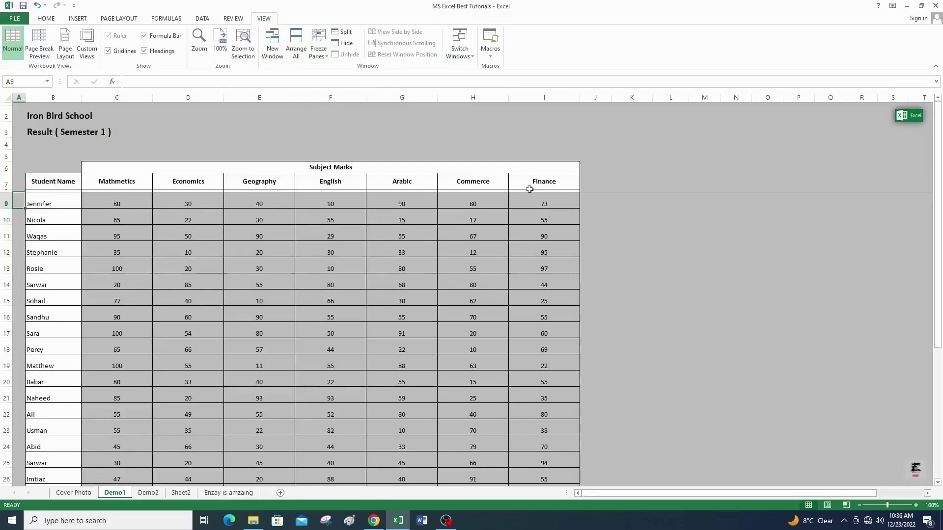
# Step: Check the frozen heading rows against the student list from the first student to the last and back
pyautogui.moveTo(592, 199); pyautogui.dragTo(850, 202)
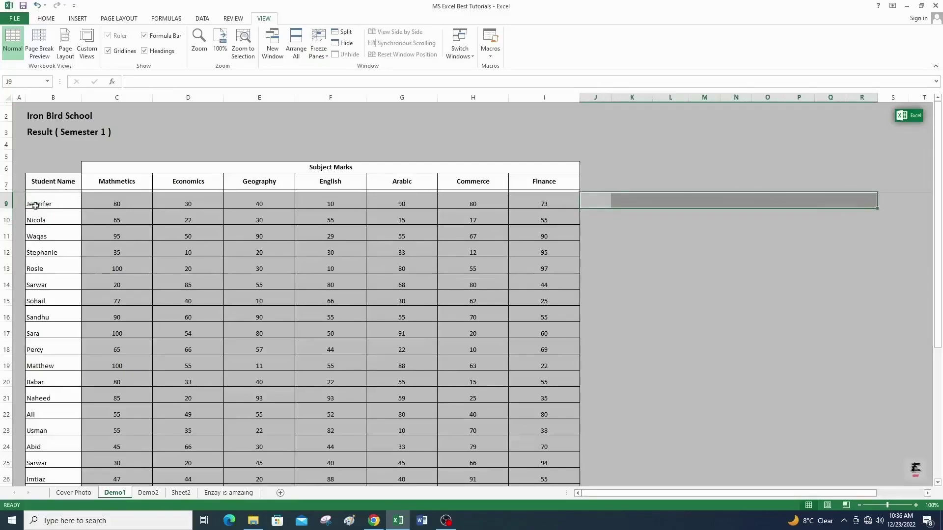
pyautogui.click(103, 219)
pyautogui.scroll(-2, 126, 245)
pyautogui.moveTo(49, 335); pyautogui.dragTo(53, 350)
pyautogui.click(51, 440)
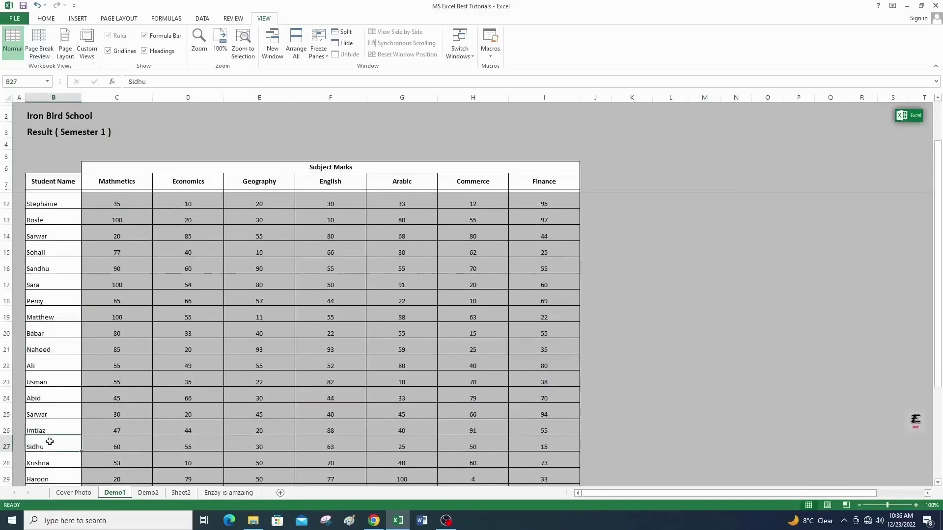
pyautogui.click(55, 464)
pyautogui.click(58, 473)
pyautogui.scroll(-3, 70, 459)
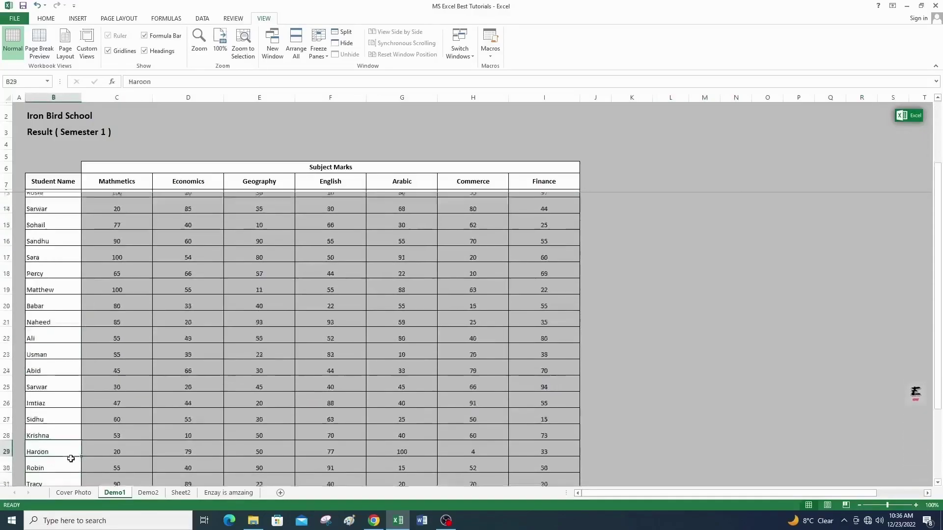
pyautogui.scroll(-2, 71, 458)
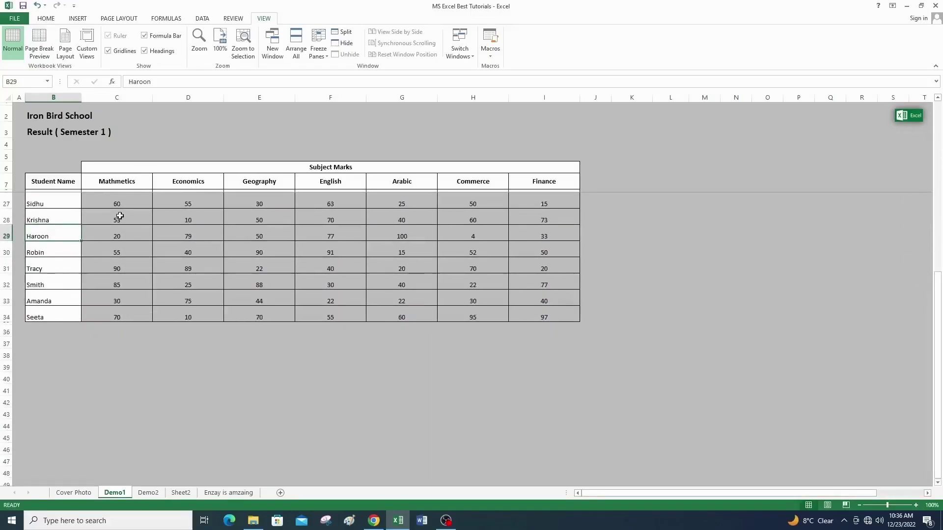
pyautogui.click(267, 284)
pyautogui.scroll(3, 266, 291)
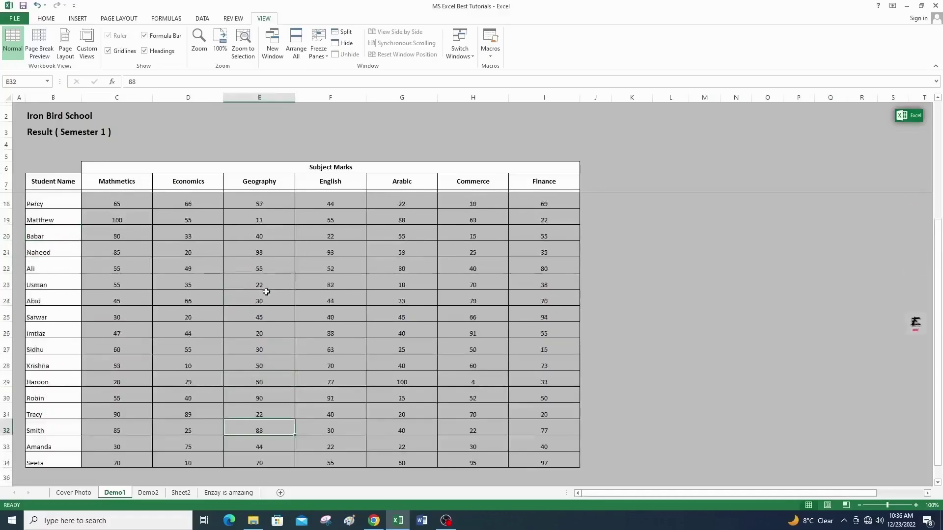
pyautogui.scroll(3, 267, 292)
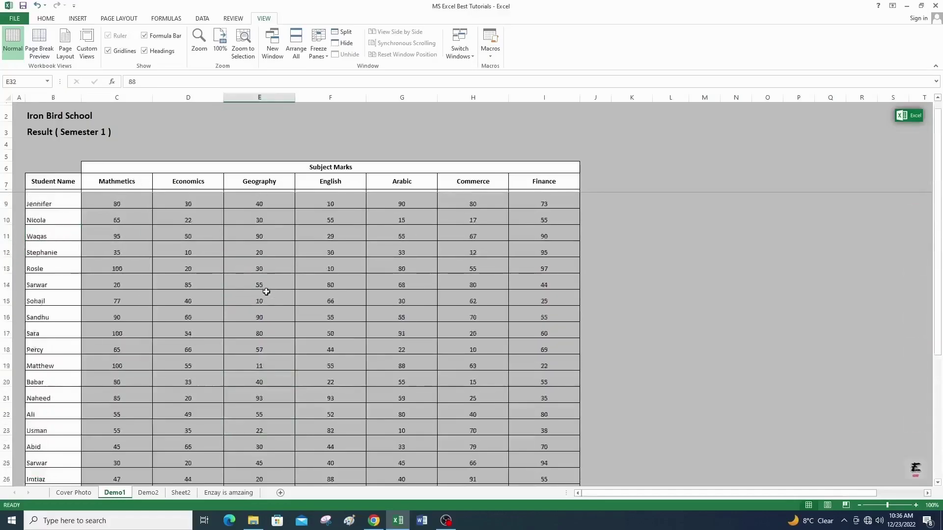
# Step: Move along row 11 beyond the Finance column and back to column A, checking whether the Student Name column stays in view
pyautogui.click(140, 227)
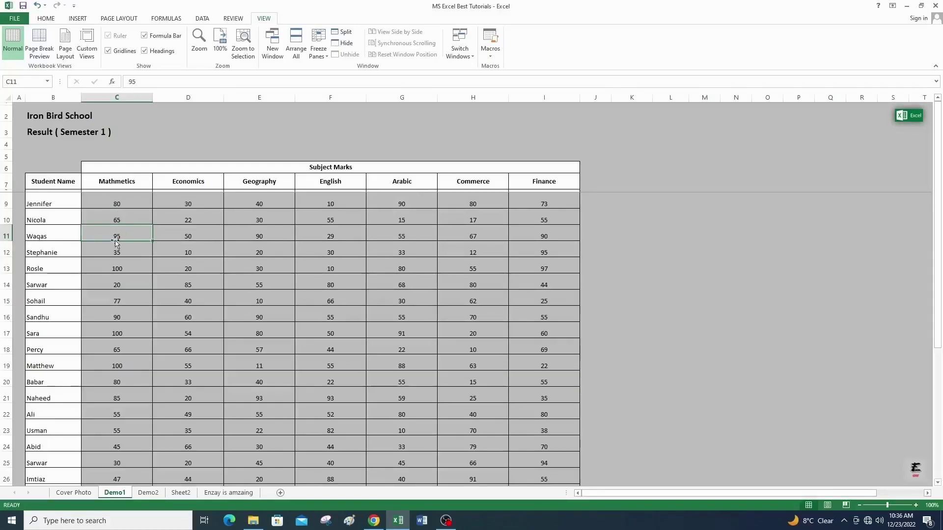
pyautogui.press('Right')
pyautogui.press('Right')
pyautogui.press('Right')
pyautogui.press('Right')
pyautogui.press('Right')
pyautogui.press('Right')
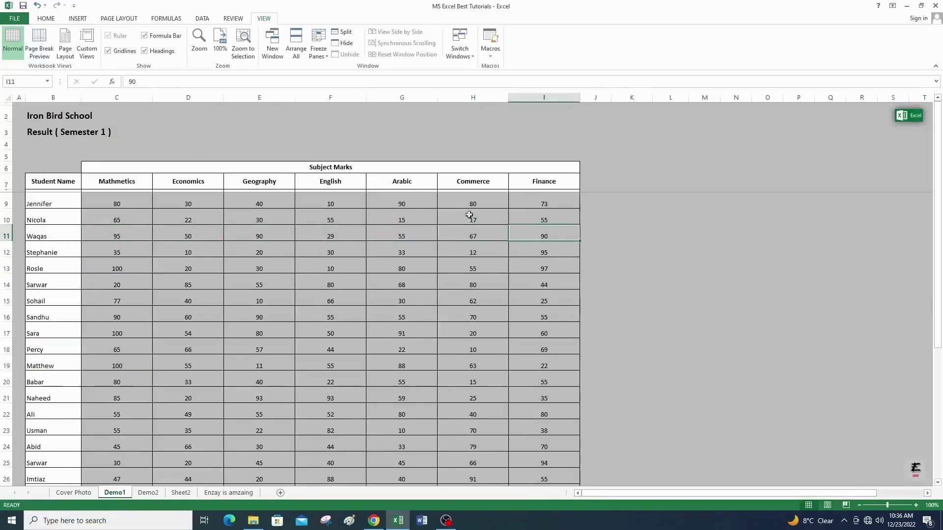
pyautogui.click(520, 97)
pyautogui.moveTo(520, 97); pyautogui.dragTo(216, 94)
pyautogui.moveTo(599, 95); pyautogui.dragTo(764, 100)
pyautogui.click(707, 228)
pyautogui.press('Right')
pyautogui.press('Right')
pyautogui.press('Right')
pyautogui.press('Right')
pyautogui.press('Right')
pyautogui.press('Right')
pyautogui.press('Right')
pyautogui.press('Right')
pyautogui.press('Right')
pyautogui.press('Right')
pyautogui.press('Right')
pyautogui.press('Right')
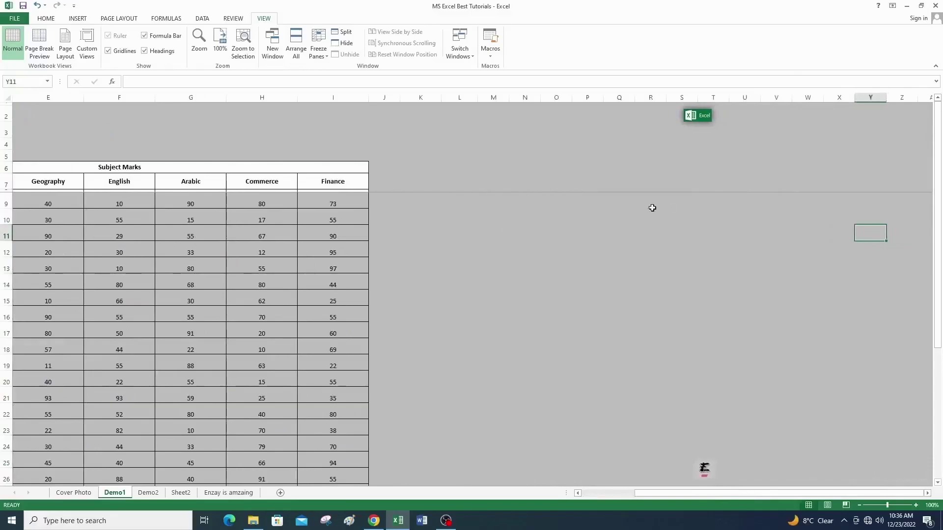
pyautogui.press('Left')
pyautogui.press('Left')
pyautogui.press('Left')
pyautogui.press('Left')
pyautogui.press('Left')
pyautogui.press('Left')
pyautogui.press('Left')
pyautogui.press('Left')
pyautogui.press('Left')
pyautogui.press('Left')
pyautogui.press('Left')
pyautogui.press('Left')
pyautogui.press('Left')
pyautogui.press('Left')
pyautogui.press('Left')
pyautogui.press('Left')
pyautogui.press('Left')
pyautogui.press('Left')
pyautogui.press('Left')
pyautogui.press('Left')
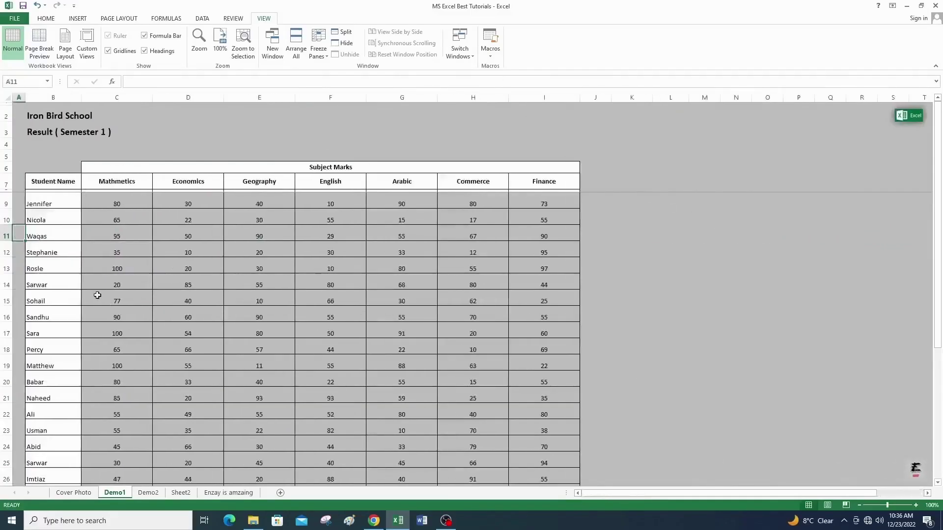
# Step: Open the Demo2 worksheet and select cell C9, the first Mathmetics mark
pyautogui.click(124, 205)
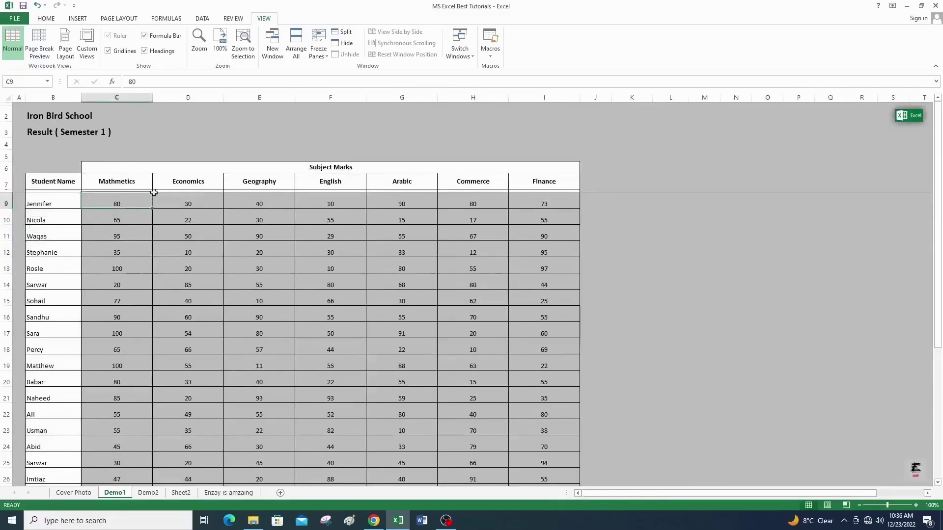
pyautogui.click(148, 492)
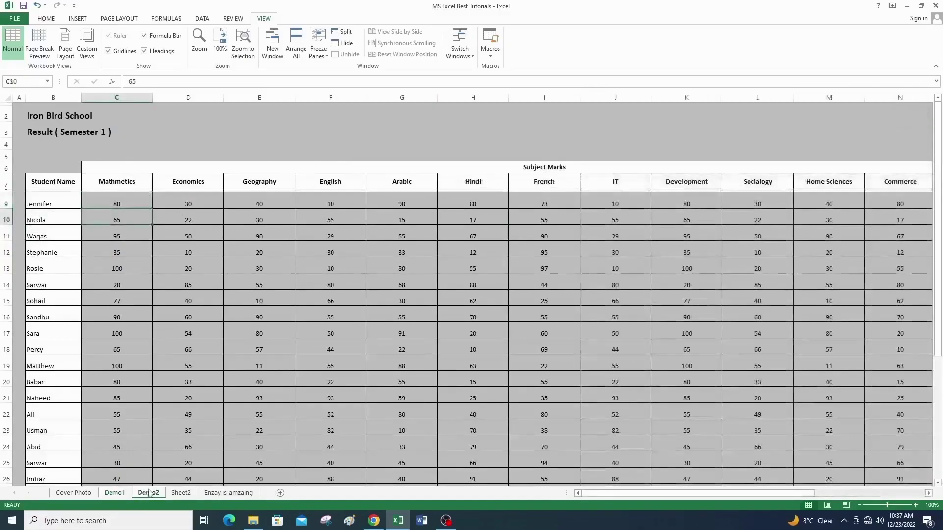
pyautogui.click(111, 204)
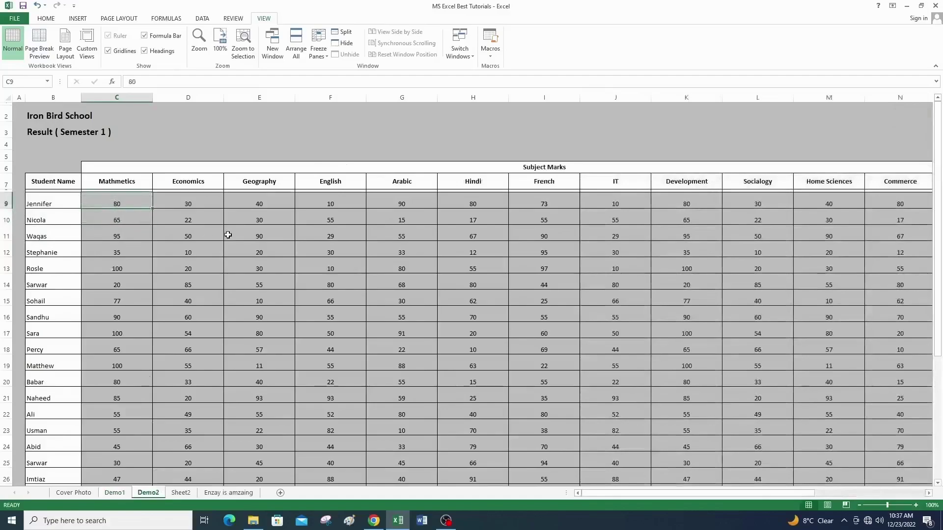
# Step: Examine the subject columns on Demo2 along row 9 beyond Finance, and return to column A
pyautogui.press('Right')
pyautogui.press('Right')
pyautogui.press('Right')
pyautogui.press('Right')
pyautogui.press('Right')
pyautogui.press('Right')
pyautogui.press('Right')
pyautogui.press('Right')
pyautogui.press('Right')
pyautogui.press('Right')
pyautogui.press('Right')
pyautogui.press('Right')
pyautogui.press('Right')
pyautogui.press('Right')
pyautogui.press('Right')
pyautogui.press('Right')
pyautogui.press('Right')
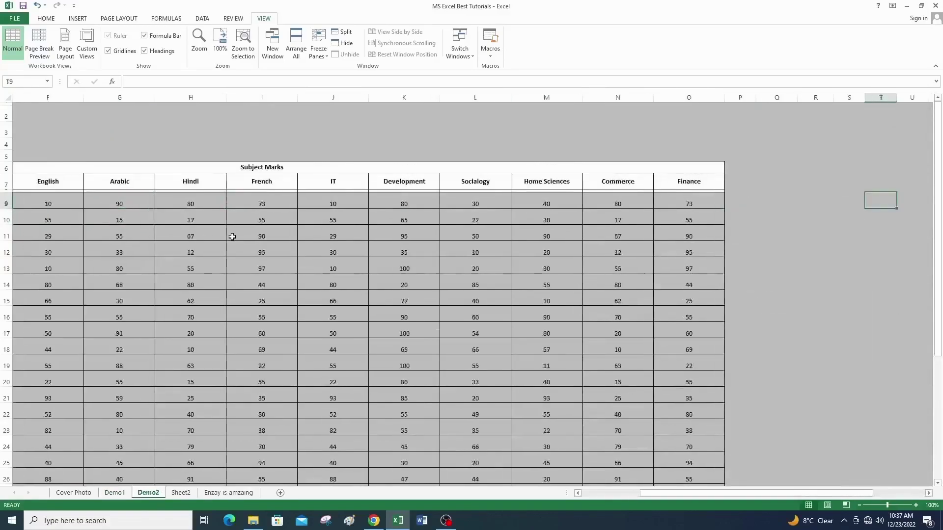
pyautogui.press('Down')
pyautogui.press('Home')
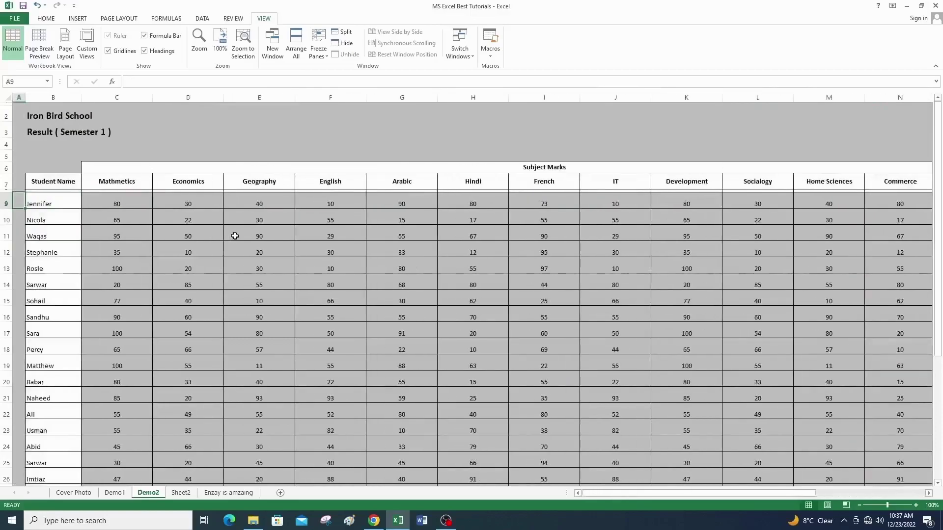
# Step: Examine the student rows on Demo2 down to row 36, and return to the start of the table
pyautogui.press('Down')
pyautogui.press('Down')
pyautogui.press('Down')
pyautogui.press('Down')
pyautogui.press('Down')
pyautogui.press('Down')
pyautogui.press('Down')
pyautogui.press('Down')
pyautogui.press('Down')
pyautogui.press('Down')
pyautogui.press('Down')
pyautogui.press('Down')
pyautogui.press('Down')
pyautogui.press('Down')
pyautogui.press('Down')
pyautogui.press('Down')
pyautogui.press('Down')
pyautogui.press('Down')
pyautogui.press('Down')
pyautogui.press('Down')
pyautogui.scroll(5, 237, 234)
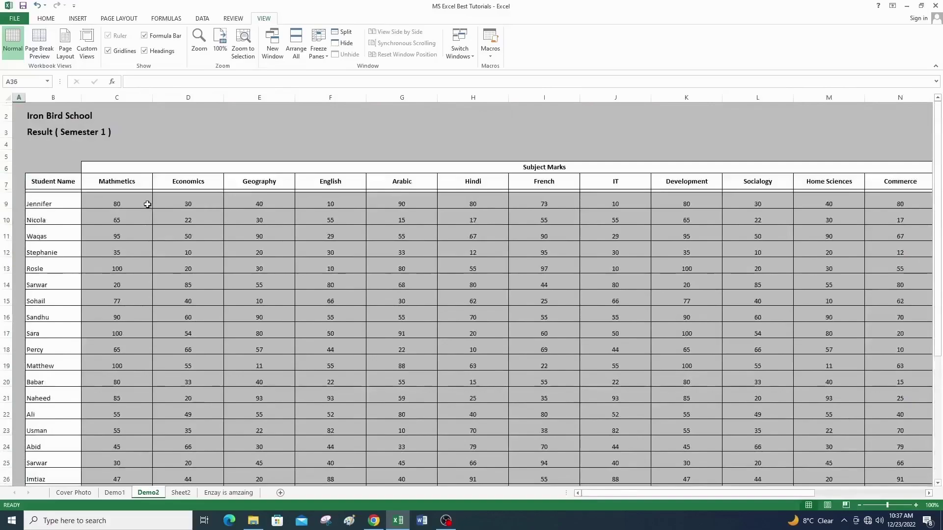
# Step: Freeze panes at cell C9 on Demo2 to lock the heading rows above and the Student Name column
pyautogui.click(53, 99)
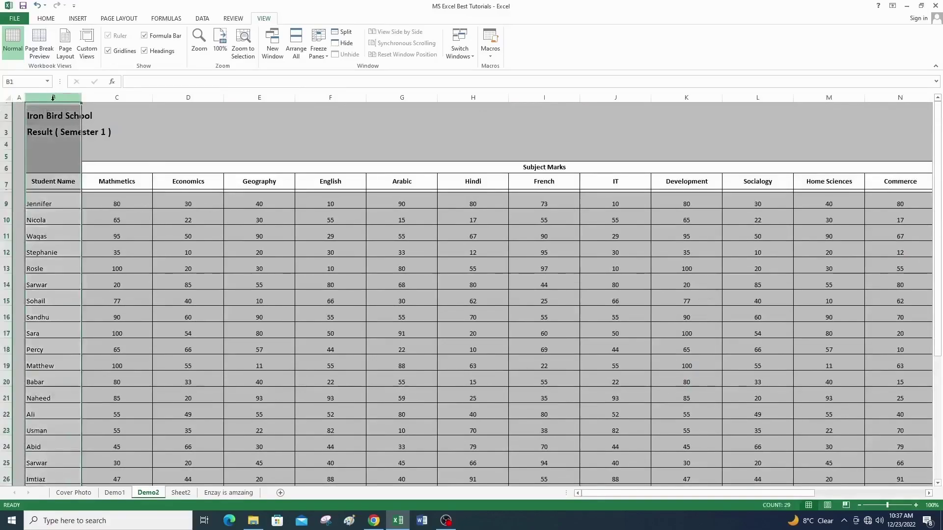
pyautogui.click(4, 167)
pyautogui.moveTo(5, 167); pyautogui.dragTo(2, 176)
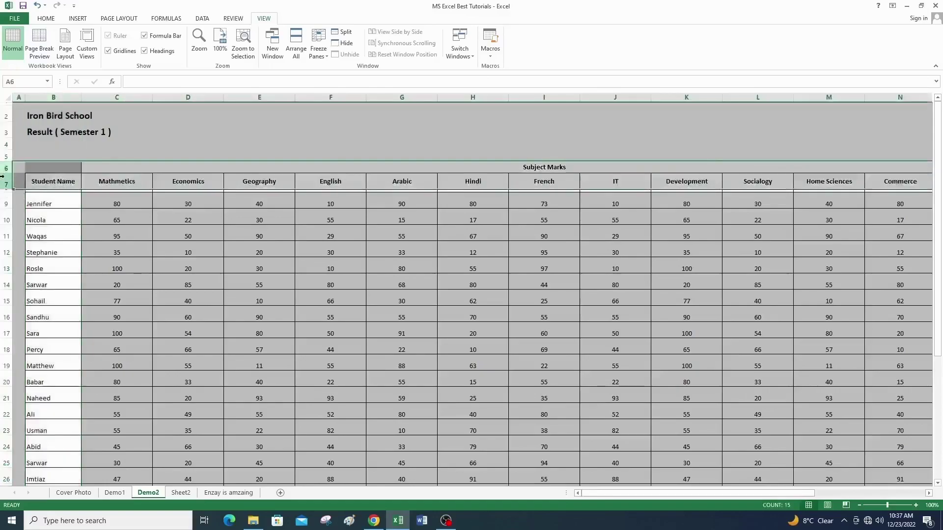
pyautogui.click(123, 181)
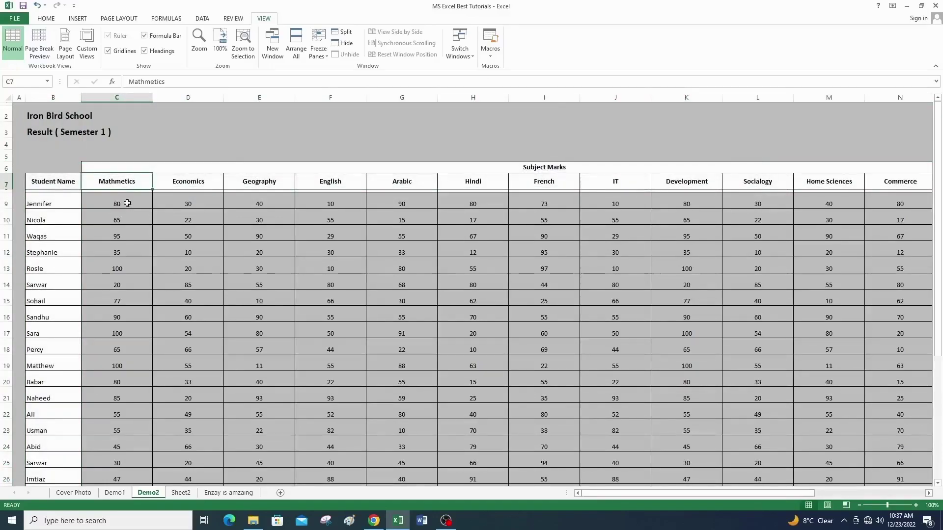
pyautogui.click(108, 202)
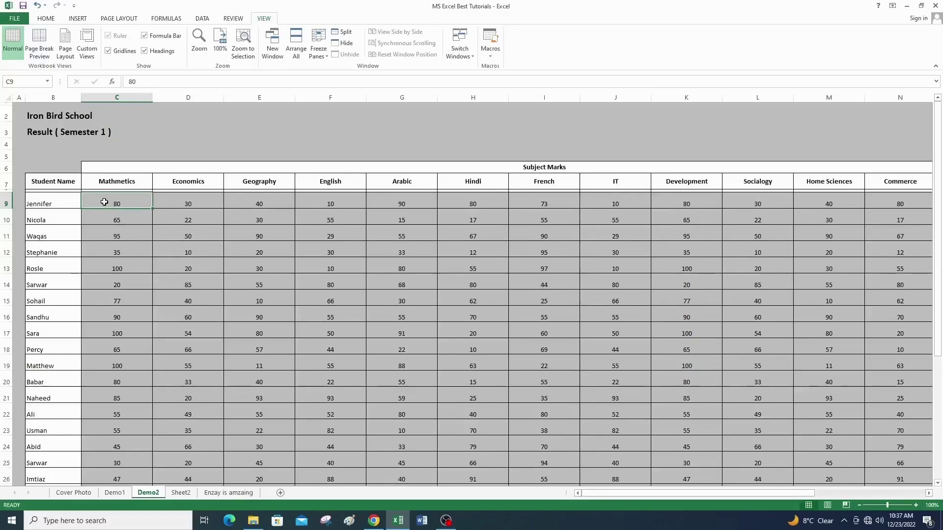
pyautogui.click(111, 183)
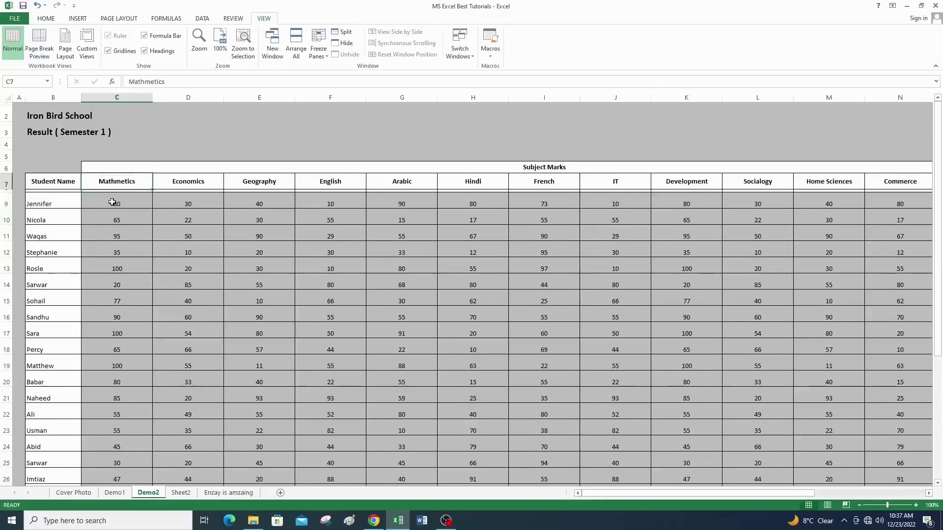
pyautogui.click(112, 203)
pyautogui.click(66, 203)
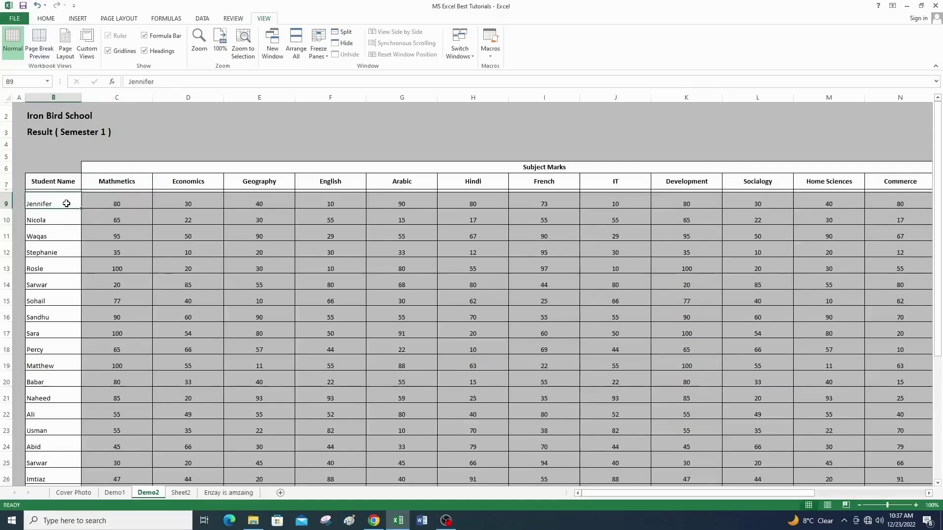
pyautogui.click(110, 203)
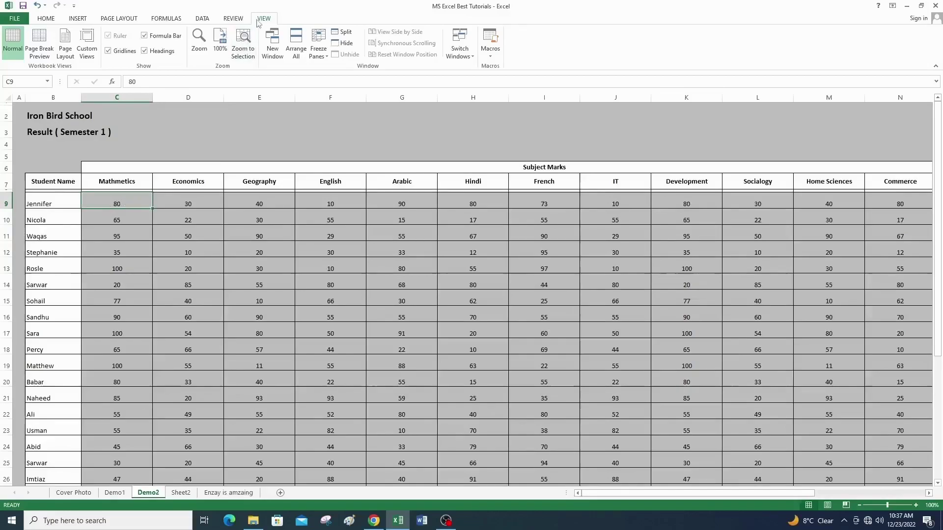
pyautogui.click(318, 52)
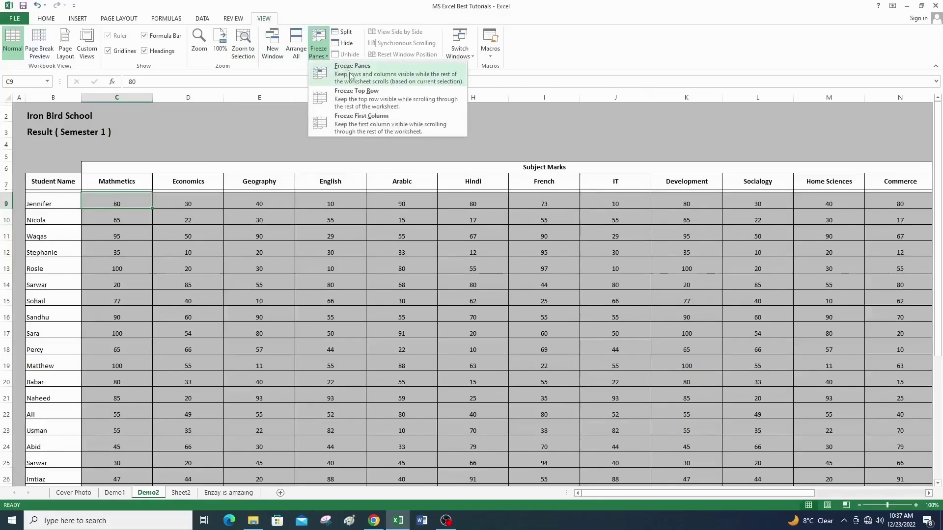
pyautogui.click(351, 76)
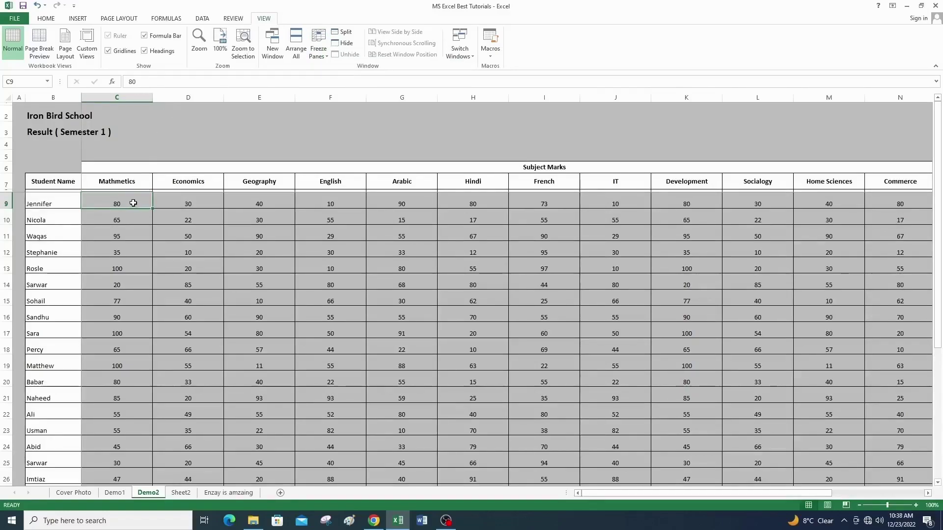
# Step: Check the frozen headings on Demo2 by going down column D to row 43 and returning to row 9
pyautogui.moveTo(131, 202); pyautogui.dragTo(86, 202)
pyautogui.press('Right')
pyautogui.press('Down')
pyautogui.press('Down')
pyautogui.press('Down')
pyautogui.press('Down')
pyautogui.press('Down')
pyautogui.press('Down')
pyautogui.press('Down')
pyautogui.press('Down')
pyautogui.press('Down')
pyautogui.press('Down')
pyautogui.press('Down')
pyautogui.press('Down')
pyautogui.press('Down')
pyautogui.press('Down')
pyautogui.press('Down')
pyautogui.press('Down')
pyautogui.press('Down')
pyautogui.press('Down')
pyautogui.press('Down')
pyautogui.press('Down')
pyautogui.press('Down')
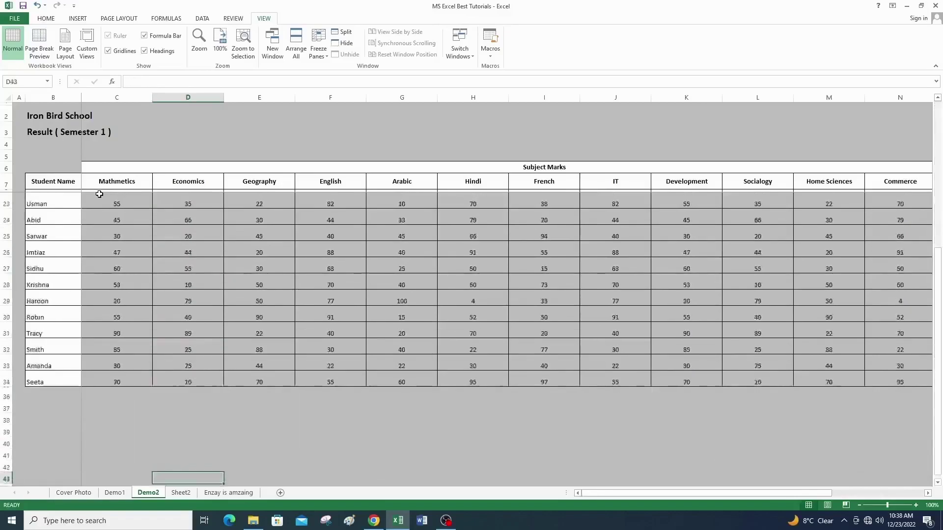
pyautogui.hotkey('ctrl', 'Up')
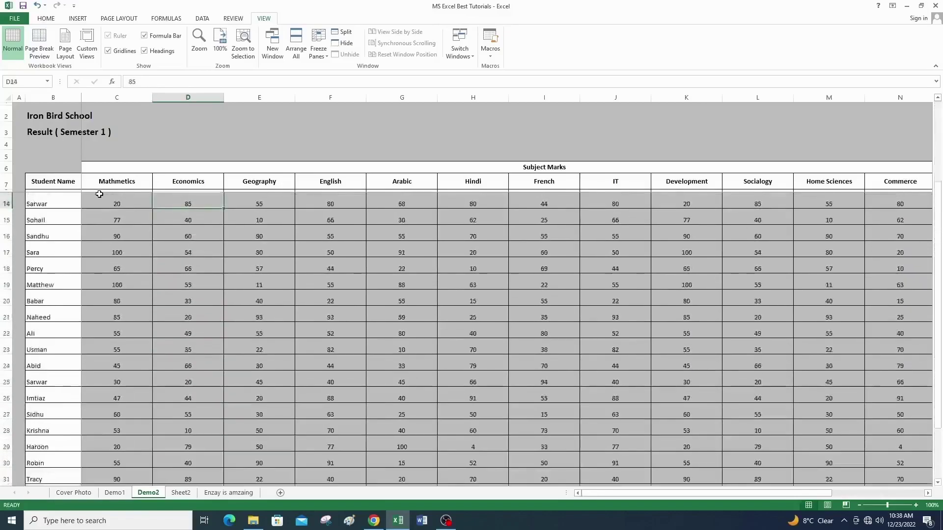
pyautogui.press('Up')
pyautogui.press('Down')
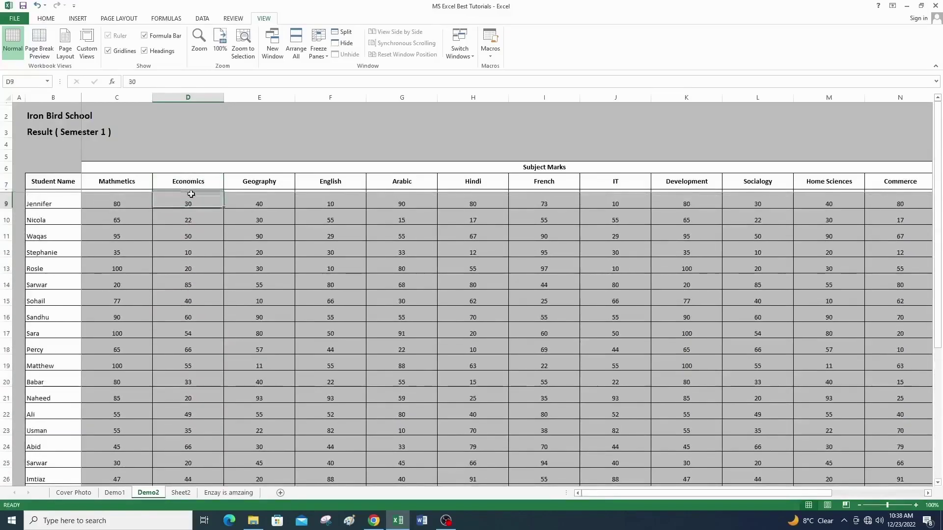
# Step: Check the frozen Student Name column on Demo2 by going along row 9 to column AA and returning to column A
pyautogui.press('Right')
pyautogui.press('Right')
pyautogui.press('Right')
pyautogui.press('Right')
pyautogui.press('Right')
pyautogui.press('Right')
pyautogui.press('Right')
pyautogui.press('Right')
pyautogui.press('Right')
pyautogui.press('Right')
pyautogui.press('Right')
pyautogui.press('Right')
pyautogui.press('Right')
pyautogui.press('Right')
pyautogui.press('Right')
pyautogui.press('Right')
pyautogui.press('Right')
pyautogui.press('Right')
pyautogui.press('Right')
pyautogui.press('Right')
pyautogui.press('Right')
pyautogui.press('Right')
pyautogui.press('Right')
pyautogui.press('Right')
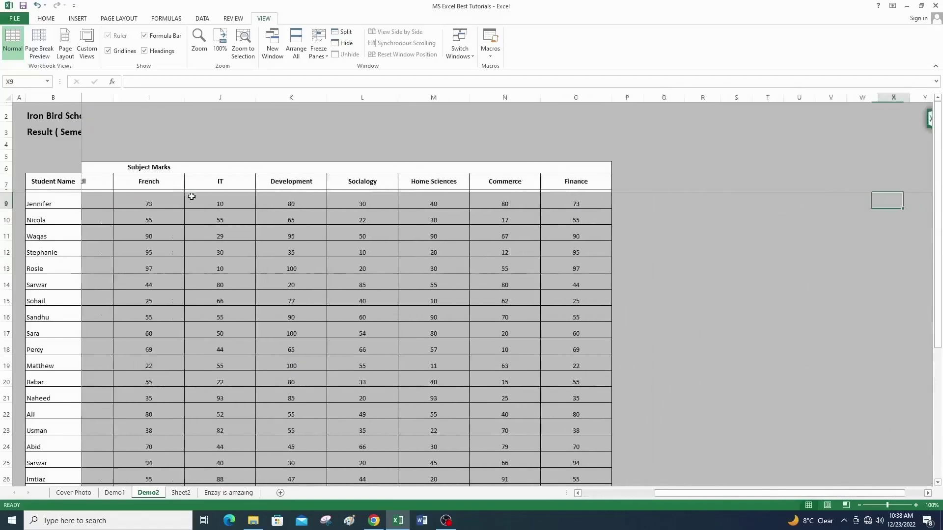
pyautogui.press('Left')
pyautogui.press('Left')
pyautogui.press('Left')
pyautogui.press('Left')
pyautogui.press('Left')
pyautogui.press('Left')
pyautogui.press('Left')
pyautogui.press('Left')
pyautogui.press('Left')
pyautogui.press('Left')
pyautogui.press('Left')
pyautogui.press('Left')
pyautogui.press('Left')
pyautogui.press('Left')
pyautogui.press('Left')
pyautogui.press('Left')
pyautogui.press('Left')
pyautogui.press('Left')
pyautogui.press('Left')
pyautogui.press('Left')
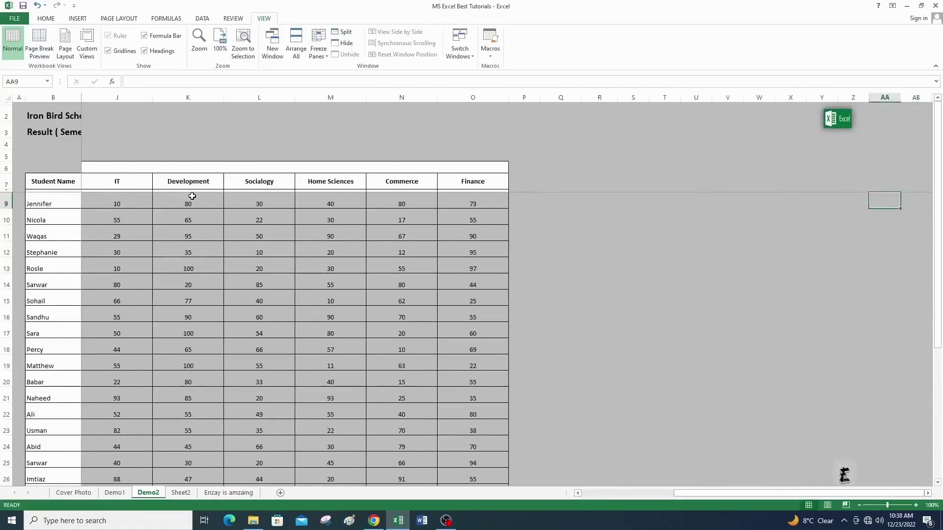
pyautogui.scroll(-4, 231, 216)
pyautogui.scroll(4, 231, 221)
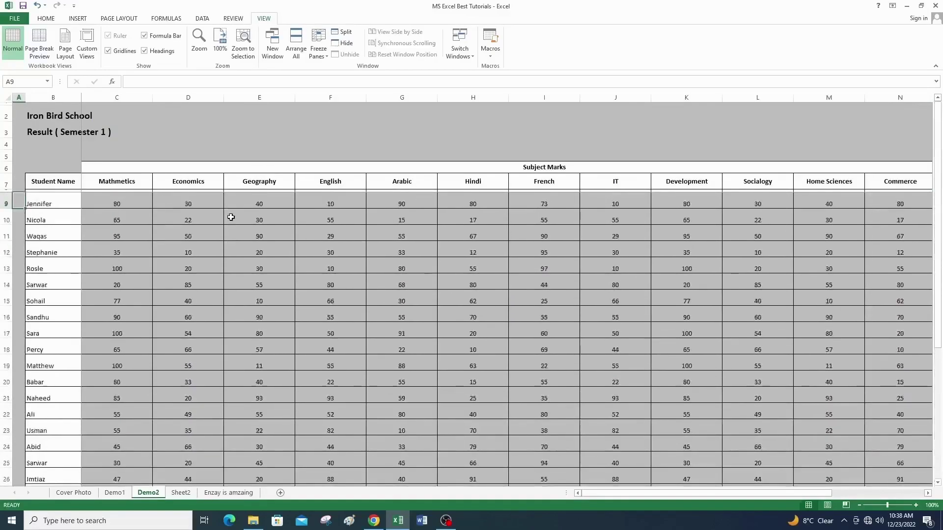
# Step: View Demo2 at 80% zoom with all subject columns in sight, and restore the zoom to 100%
pyautogui.click(860, 506)
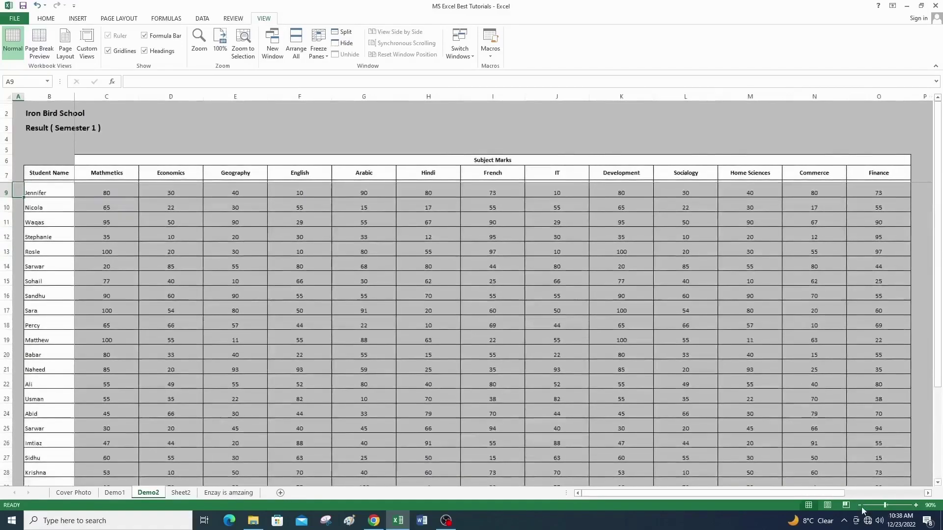
pyautogui.click(861, 506)
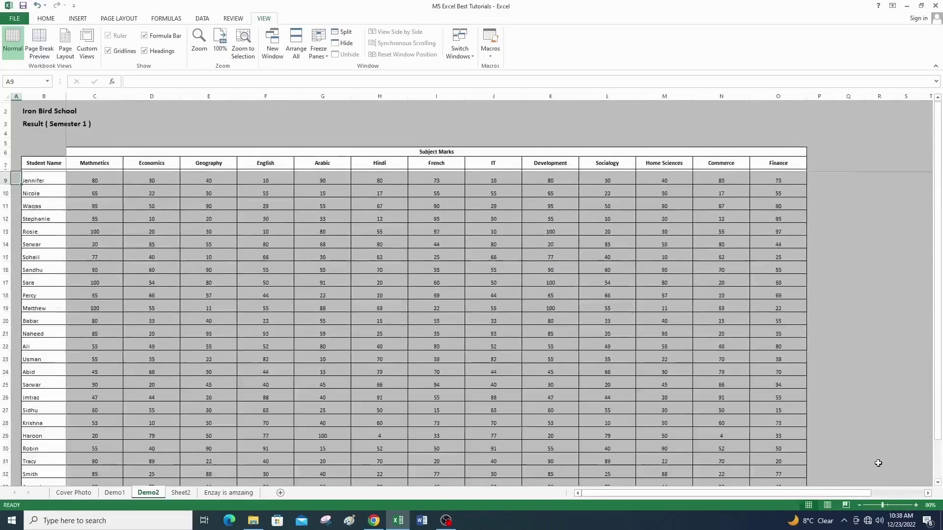
pyautogui.click(915, 506)
pyautogui.click(917, 506)
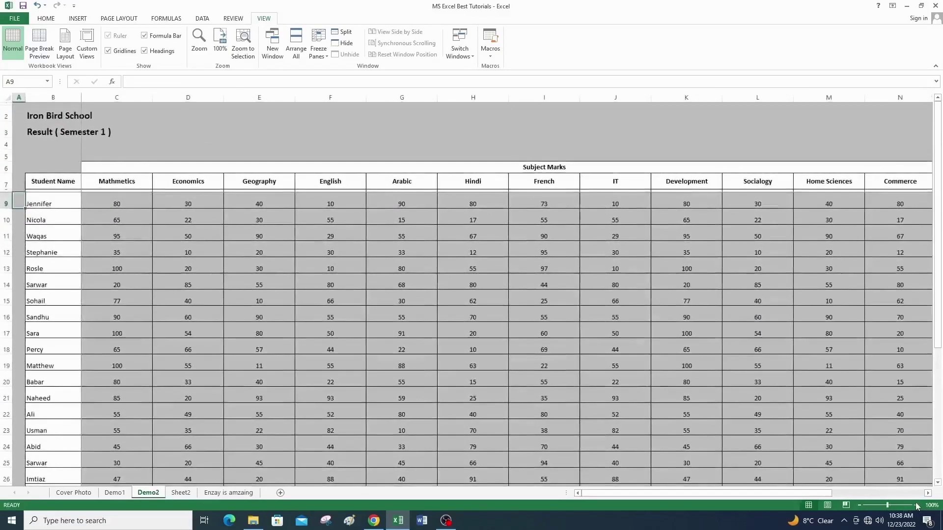
# Step: Open the Demo1 worksheet, unfreeze its panes, and check how the table scrolls
pyautogui.click(119, 493)
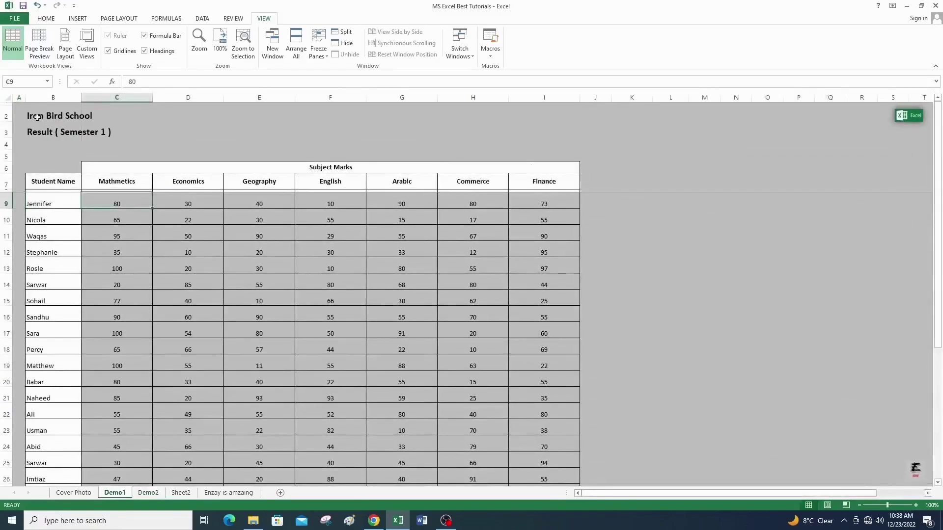
pyautogui.click(316, 43)
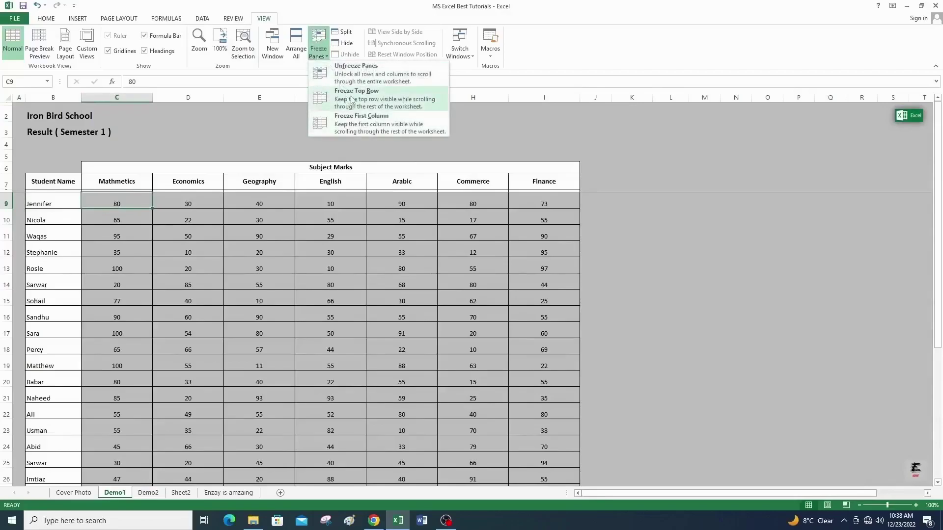
pyautogui.click(372, 74)
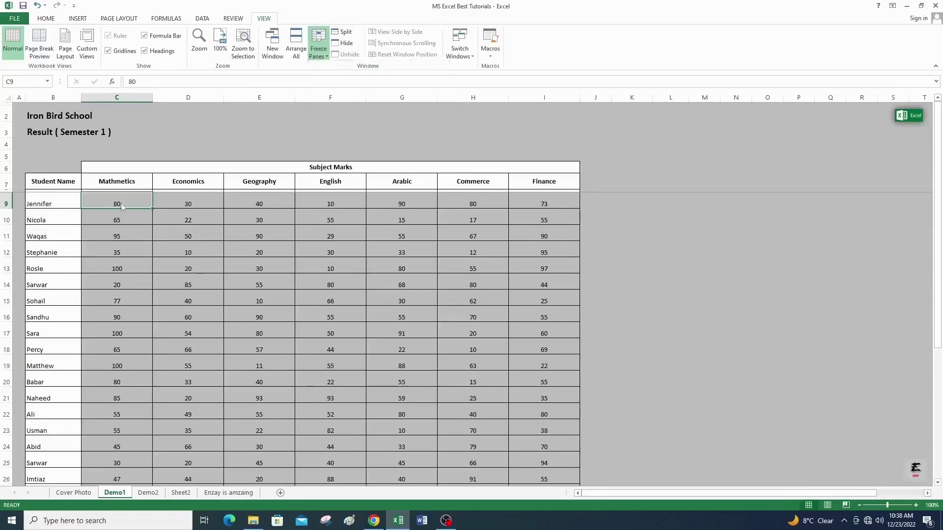
pyautogui.click(323, 56)
pyautogui.click(371, 79)
pyautogui.click(330, 235)
pyautogui.scroll(-3, 329, 254)
pyautogui.scroll(3, 328, 255)
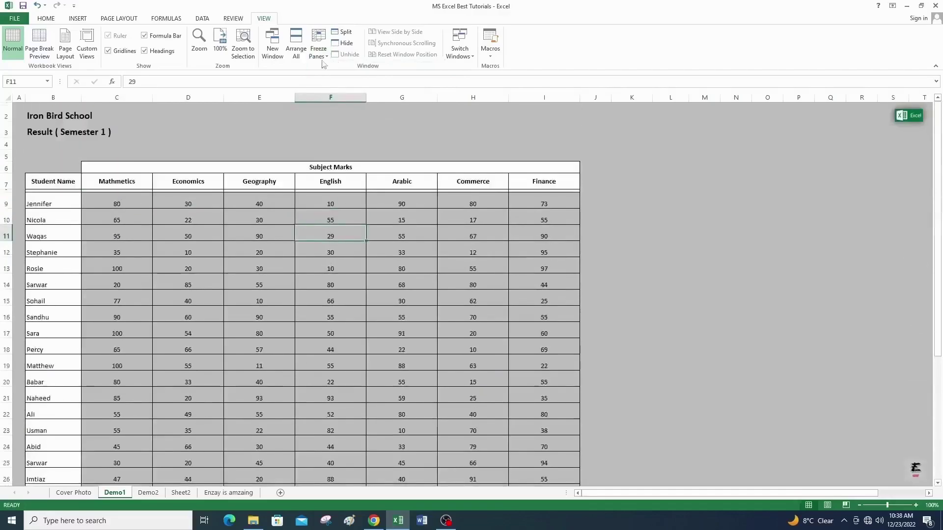
# Step: Freeze panes at cell C9 on Demo1 again and look over the freeze options
pyautogui.click(131, 204)
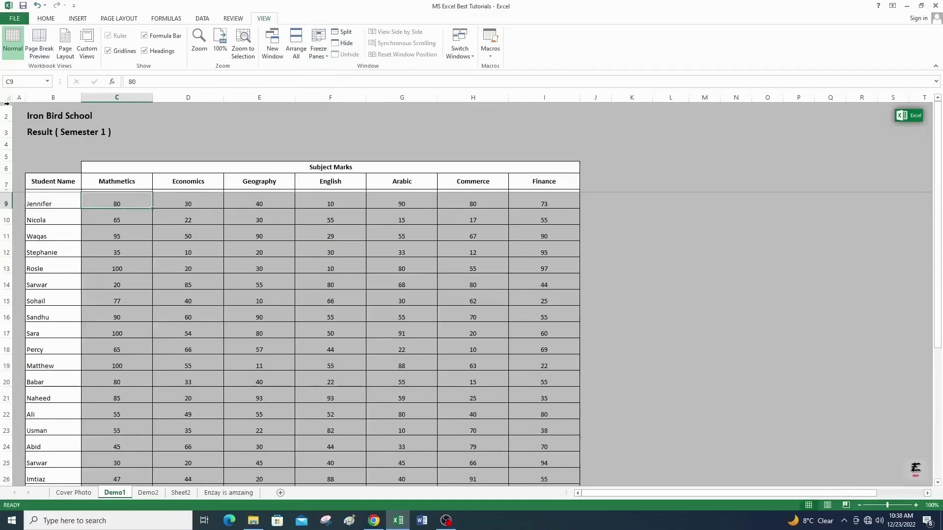
pyautogui.press('Escape')
pyautogui.click(308, 54)
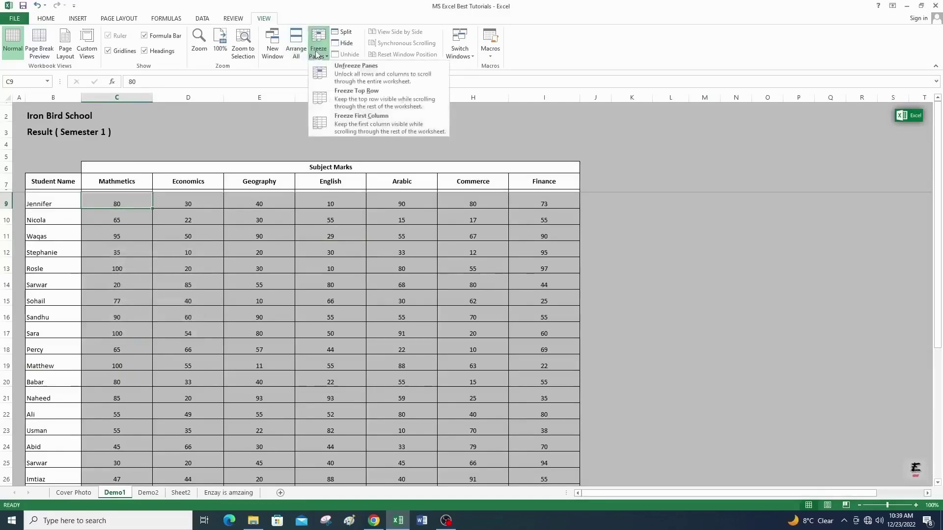
pyautogui.click(338, 98)
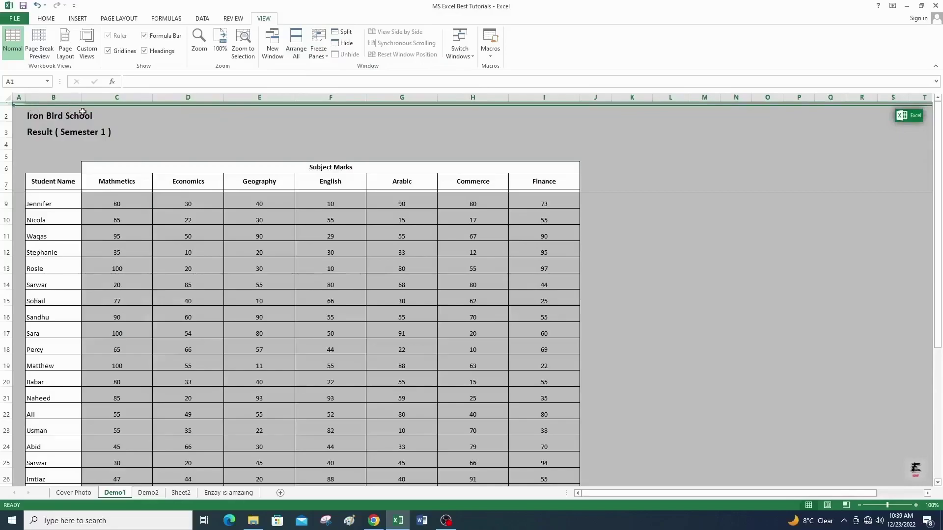
# Step: Delete rows 1 to 6 on Demo1 so that the Student Name heading row becomes the first row
pyautogui.click(101, 107)
pyautogui.click(105, 103)
pyautogui.moveTo(106, 105)
pyautogui.mouseDown()
pyautogui.moveTo(106, 141)
pyautogui.moveTo(109, 103)
pyautogui.mouseUp()
pyautogui.hotkey('shift', 'Down')
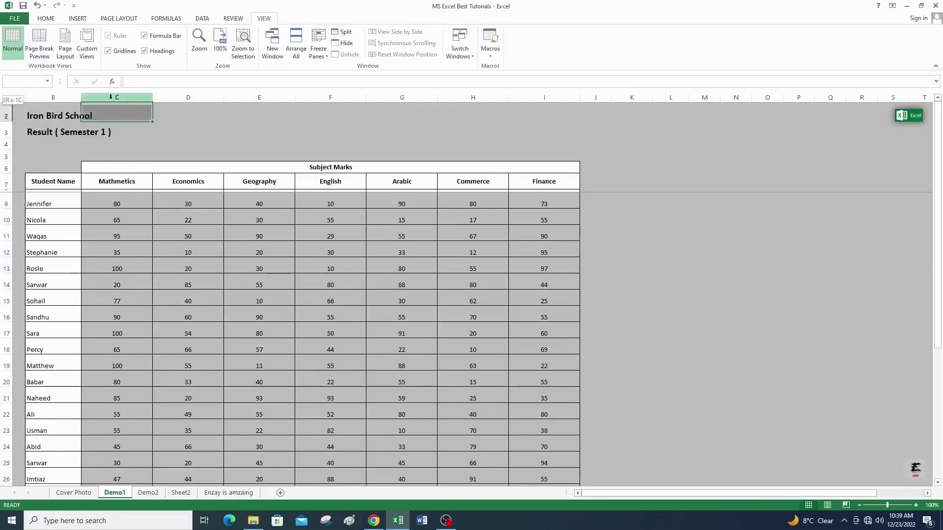
pyautogui.hotkey('shift', 'Down')
pyautogui.hotkey('shift', 'Down')
pyautogui.hotkey('shift', 'Down')
pyautogui.hotkey('shift', 'Down')
pyautogui.hotkey('shift', 'space')
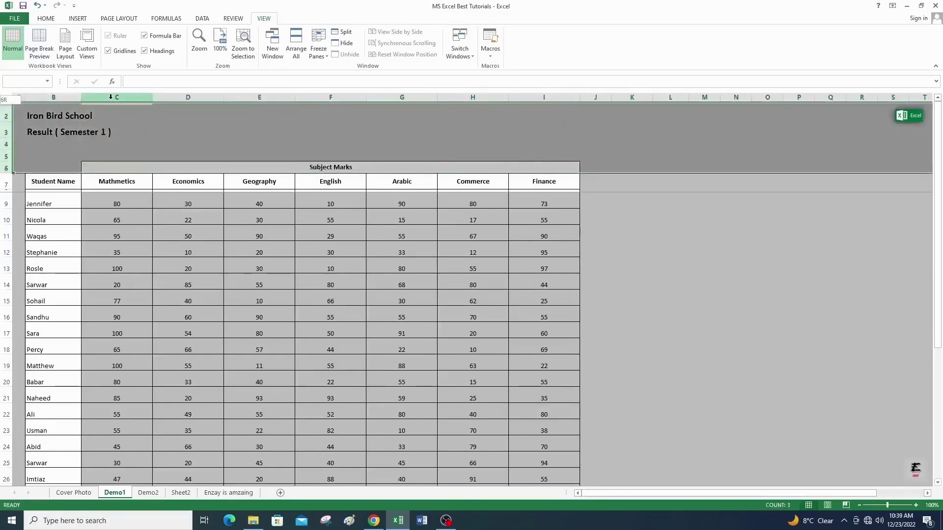
pyautogui.hotkey('alt', 'h')
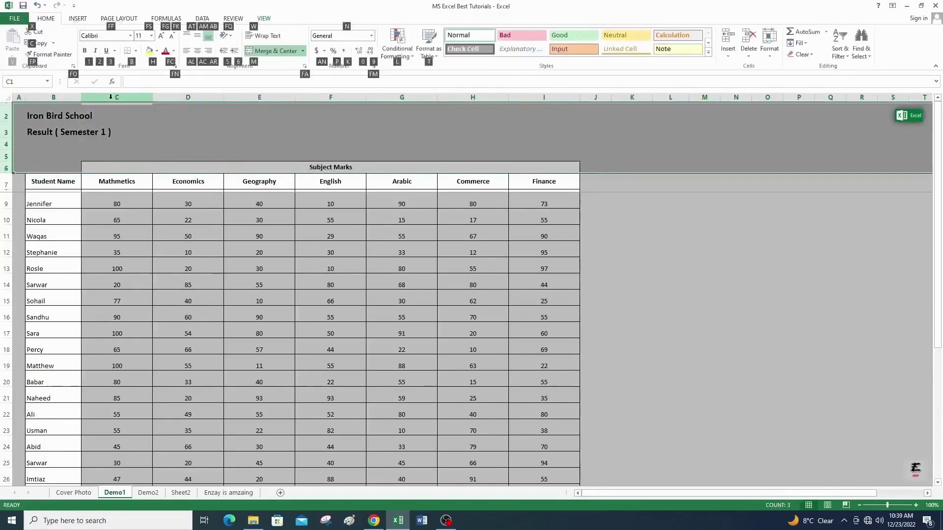
pyautogui.press('d')
pyautogui.press('r')
pyautogui.click(22, 127)
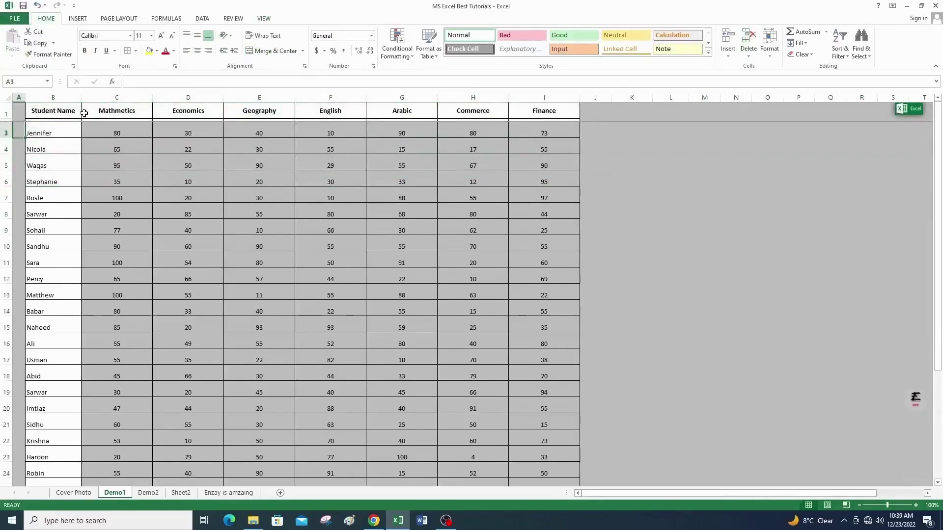
# Step: Freeze only the top row on Demo1 and check the subject headings against the student rows
pyautogui.click(55, 112)
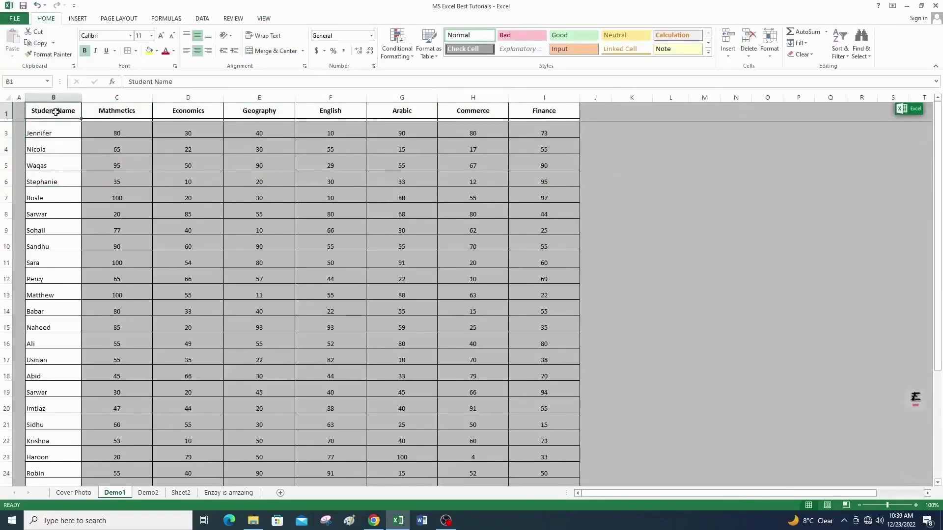
pyautogui.click(260, 167)
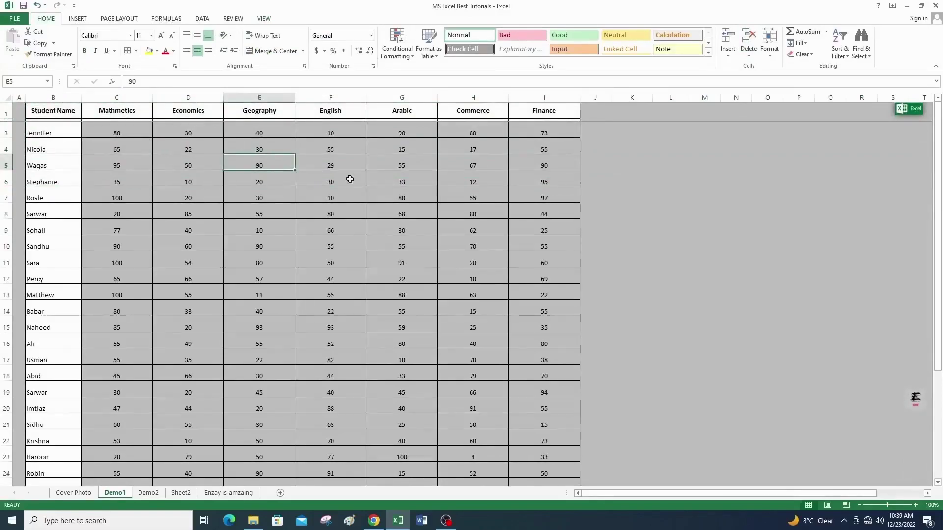
pyautogui.click(264, 18)
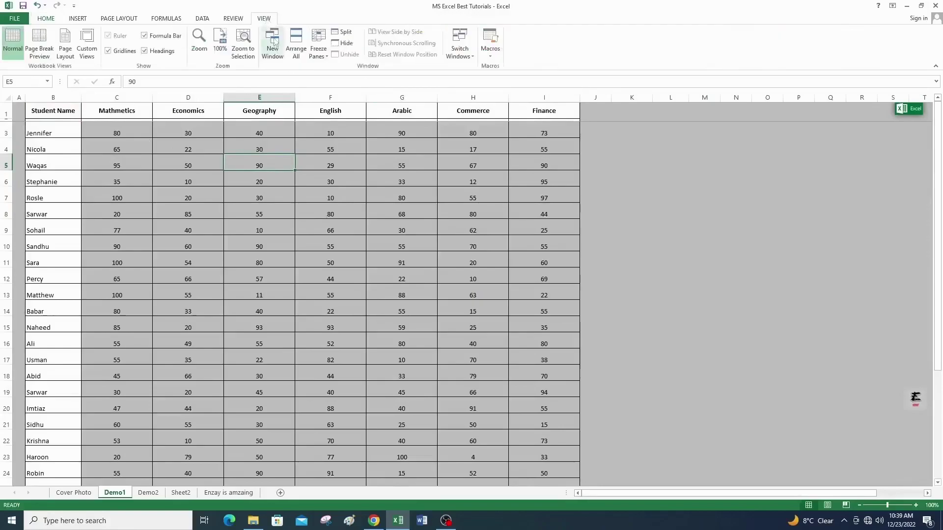
pyautogui.click(319, 54)
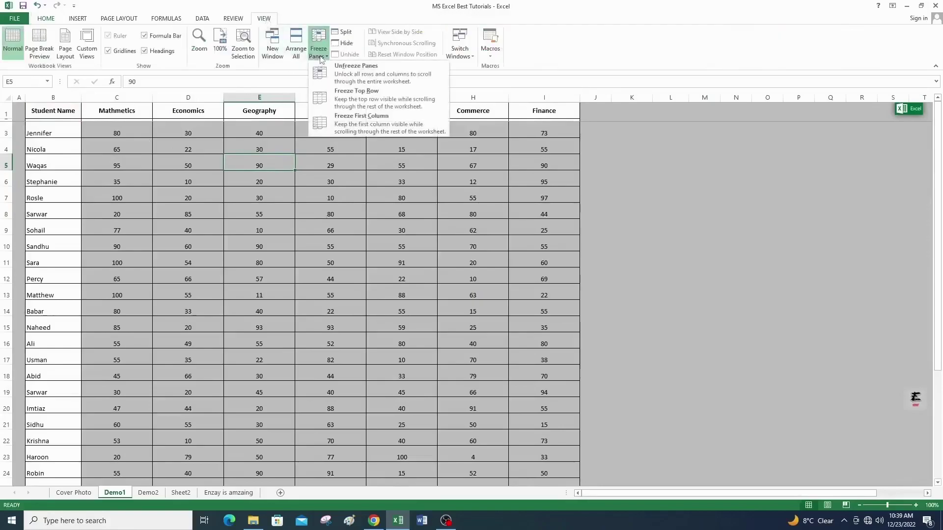
pyautogui.click(354, 101)
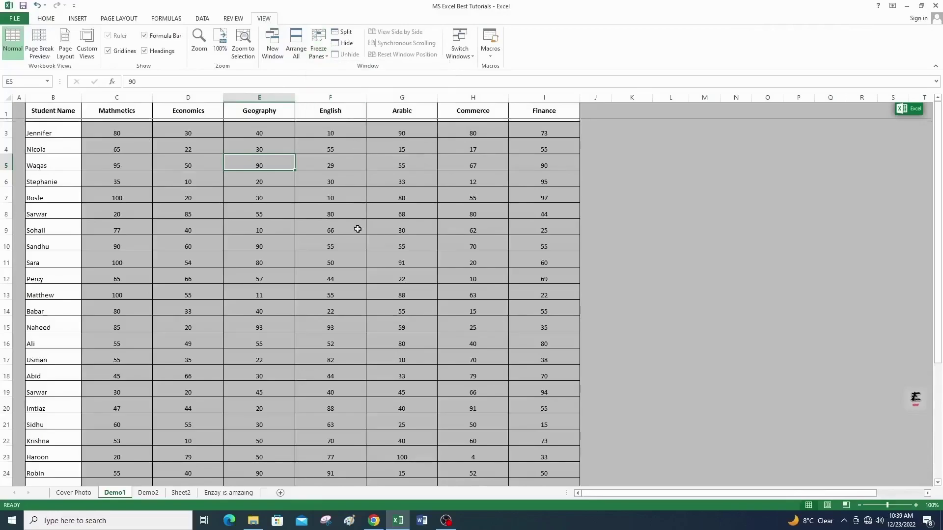
pyautogui.scroll(-5, 361, 218)
pyautogui.scroll(-2, 361, 218)
pyautogui.scroll(7, 361, 218)
pyautogui.click(259, 252)
pyautogui.click(422, 227)
pyautogui.click(271, 201)
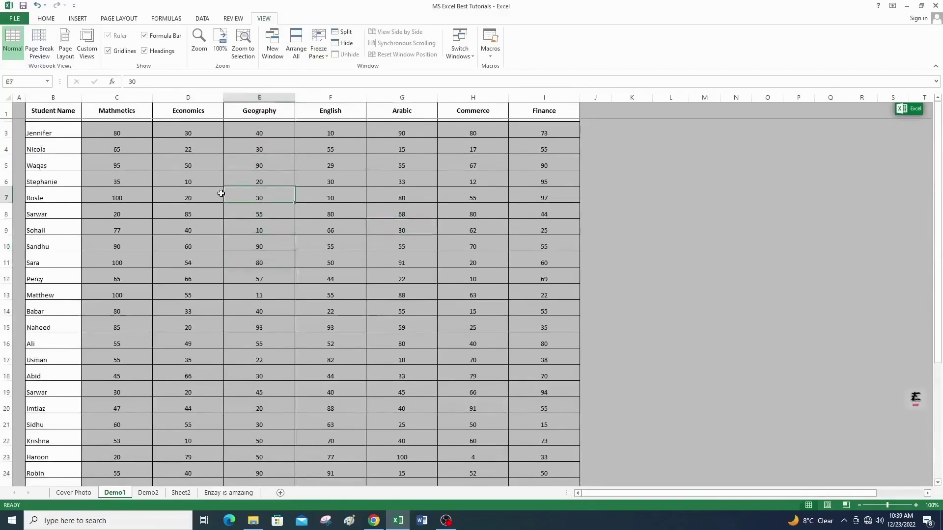
# Step: Delete the blank column A on Demo1 so that Student Name becomes the first column
pyautogui.click(20, 130)
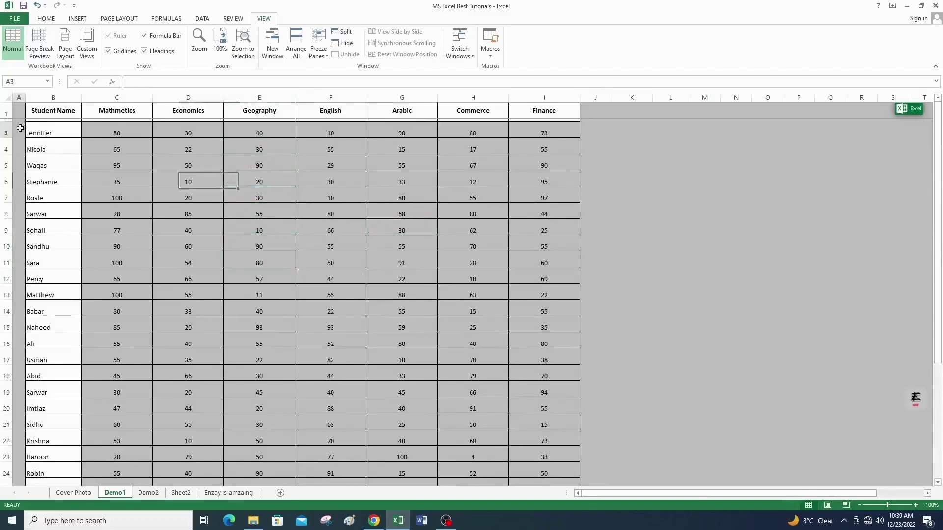
pyautogui.press('alt')
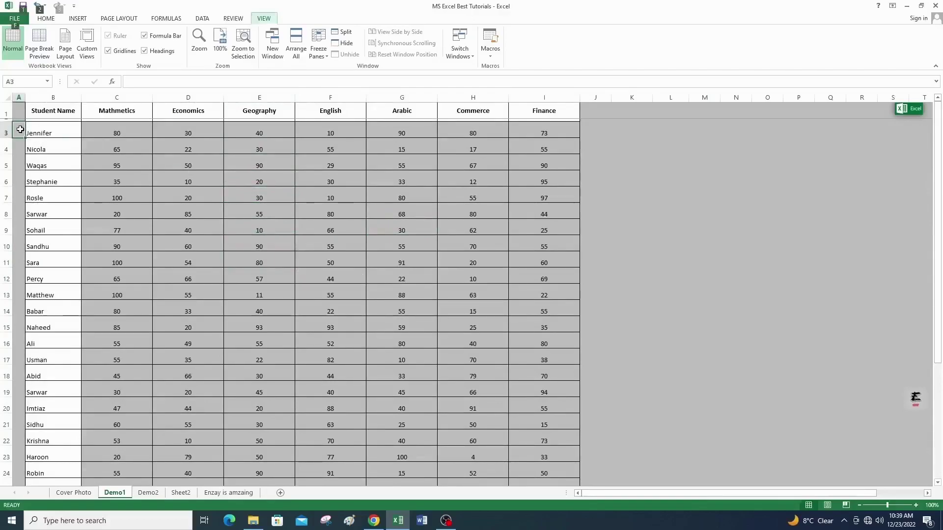
pyautogui.press('h')
pyautogui.press('d')
pyautogui.press('c')
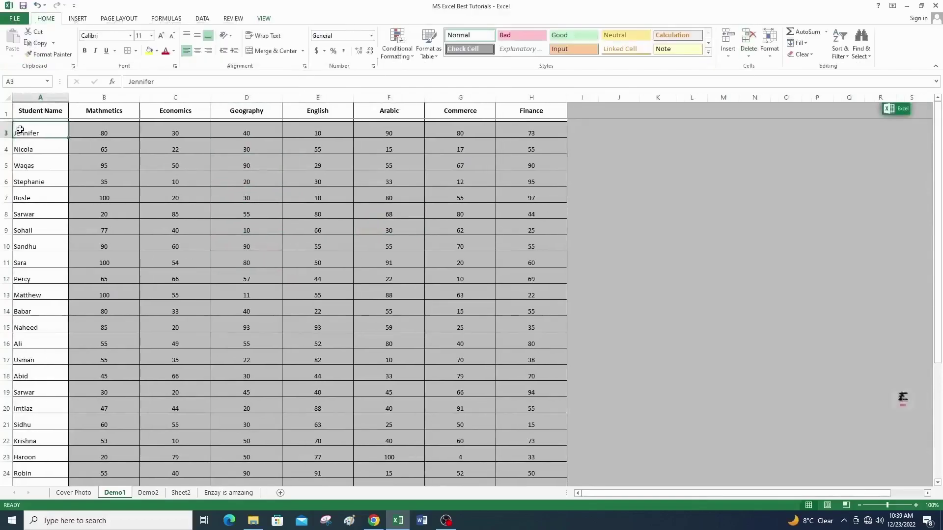
# Step: Freeze only the first column, Student Name, on Demo1
pyautogui.click(47, 96)
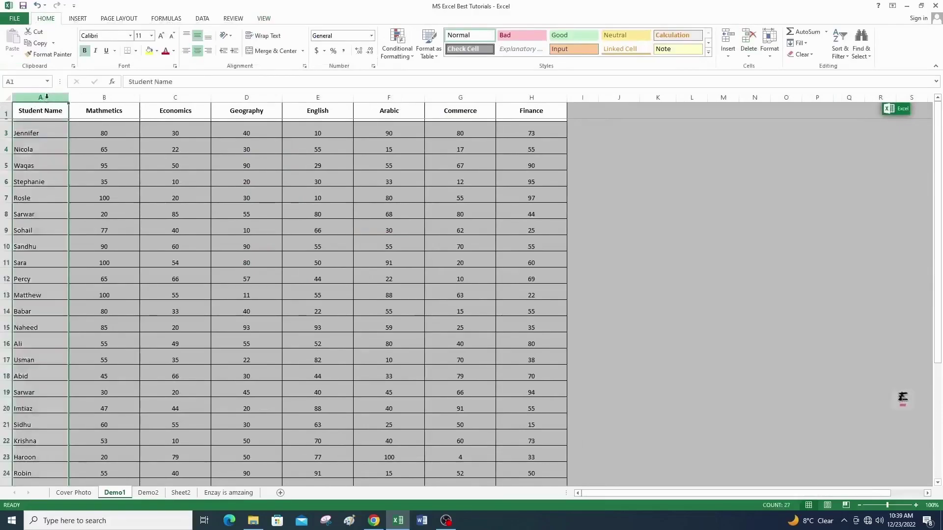
pyautogui.click(102, 147)
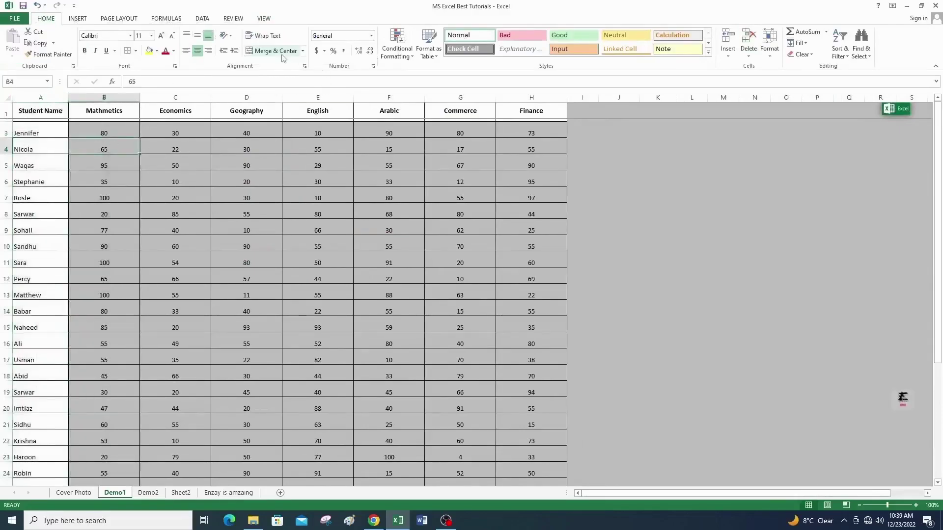
pyautogui.click(263, 18)
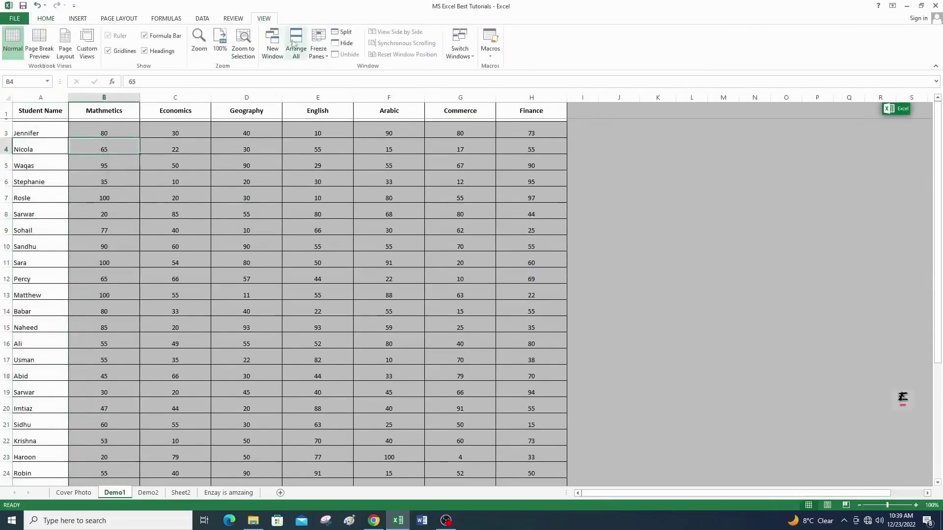
pyautogui.click(318, 44)
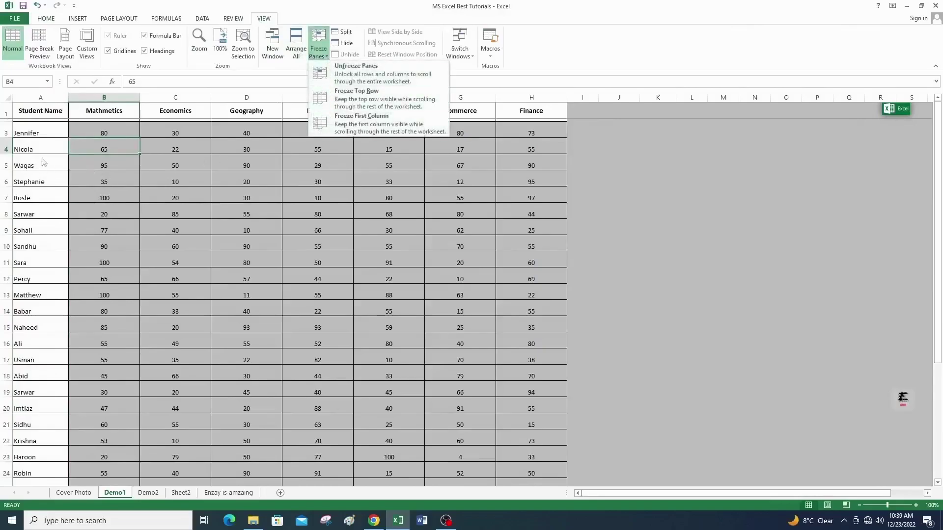
pyautogui.click(44, 110)
pyautogui.click(49, 97)
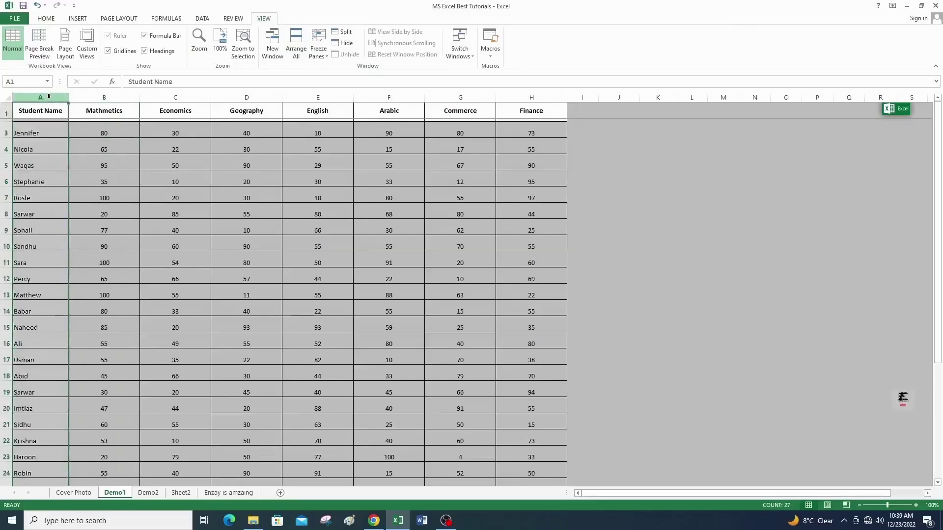
pyautogui.click(87, 149)
pyautogui.click(278, 193)
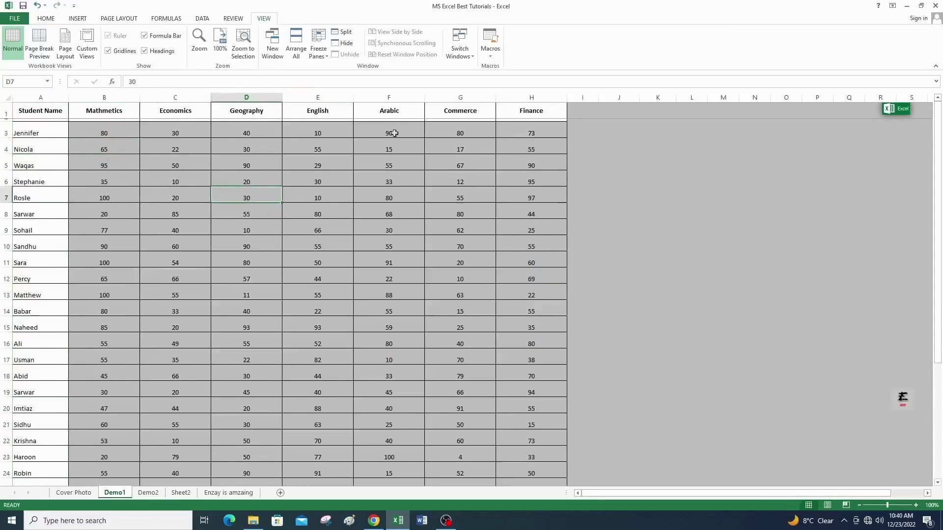
pyautogui.click(327, 58)
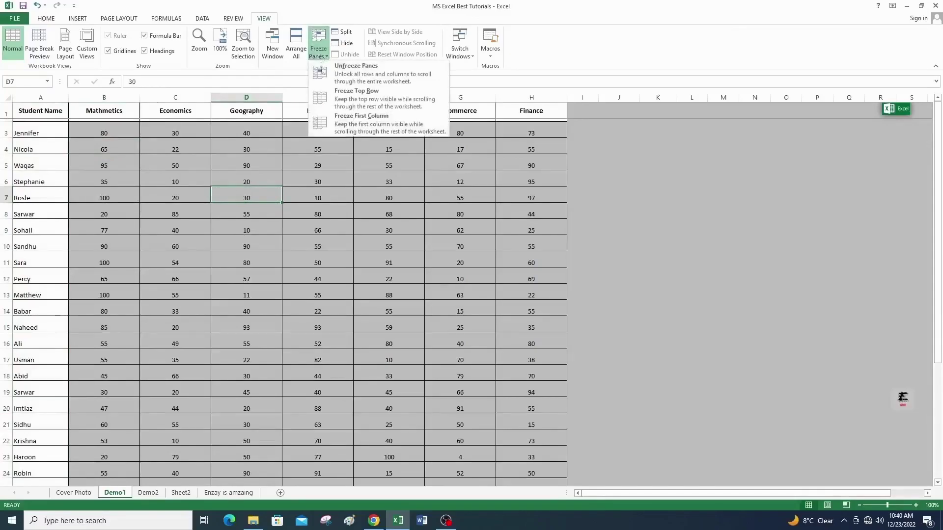
pyautogui.click(347, 123)
# Step: Move across the subject columns and down the student rows on Demo1 to check the frozen Student Name column
pyautogui.press('Right')
pyautogui.press('Right')
pyautogui.press('Right')
pyautogui.press('Right')
pyautogui.press('Right')
pyautogui.press('Right')
pyautogui.press('Right')
pyautogui.press('Right')
pyautogui.press('Right')
pyautogui.press('Right')
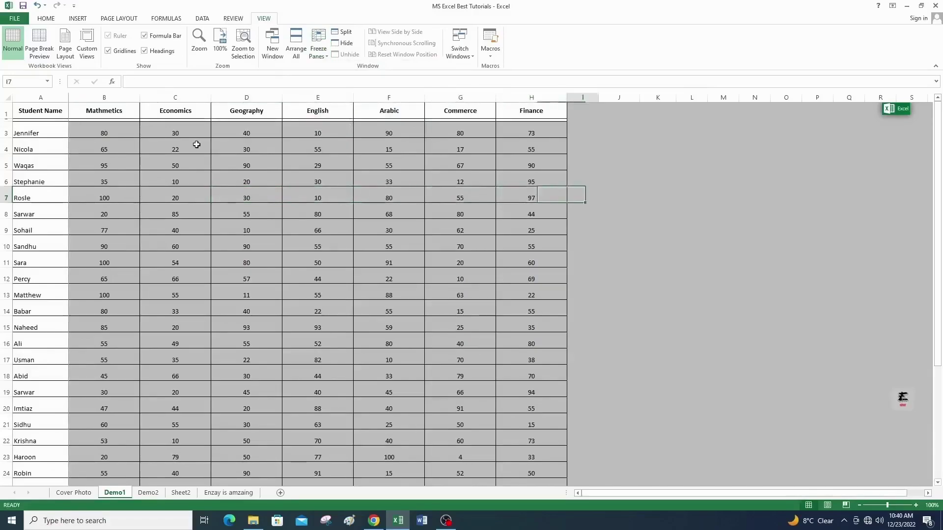
pyautogui.press('Right')
pyautogui.press('Right')
pyautogui.press('Right')
pyautogui.press('Right')
pyautogui.press('Right')
pyautogui.press('Right')
pyautogui.press('Right')
pyautogui.press('Right')
pyautogui.press('Right')
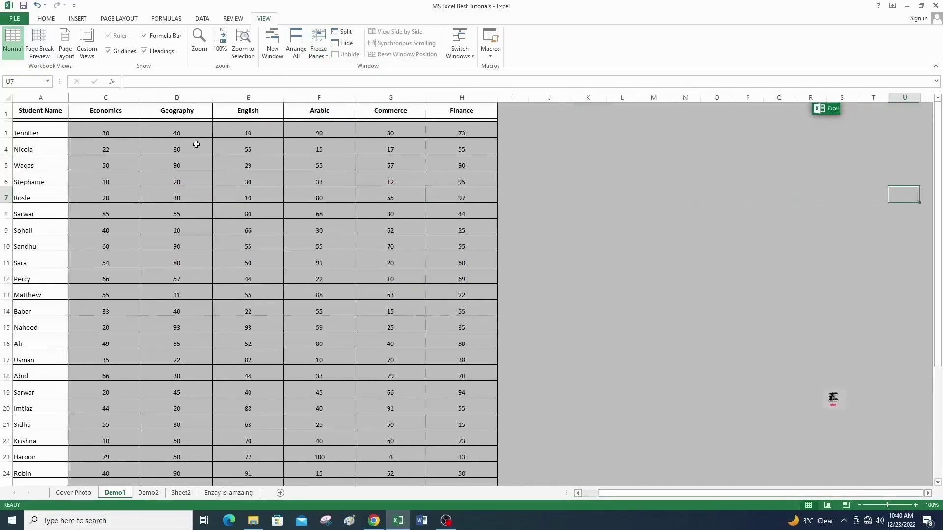
pyautogui.press('Home')
pyautogui.press('Down')
pyautogui.press('Down')
pyautogui.press('Down')
pyautogui.press('Down')
pyautogui.press('Down')
pyautogui.press('Down')
pyautogui.press('Down')
pyautogui.press('Down')
pyautogui.press('Down')
pyautogui.press('Down')
pyautogui.press('Down')
pyautogui.press('Down')
pyautogui.press('Down')
pyautogui.press('Down')
pyautogui.press('Down')
pyautogui.press('Down')
pyautogui.press('Down')
pyautogui.press('Down')
pyautogui.press('Down')
pyautogui.press('Down')
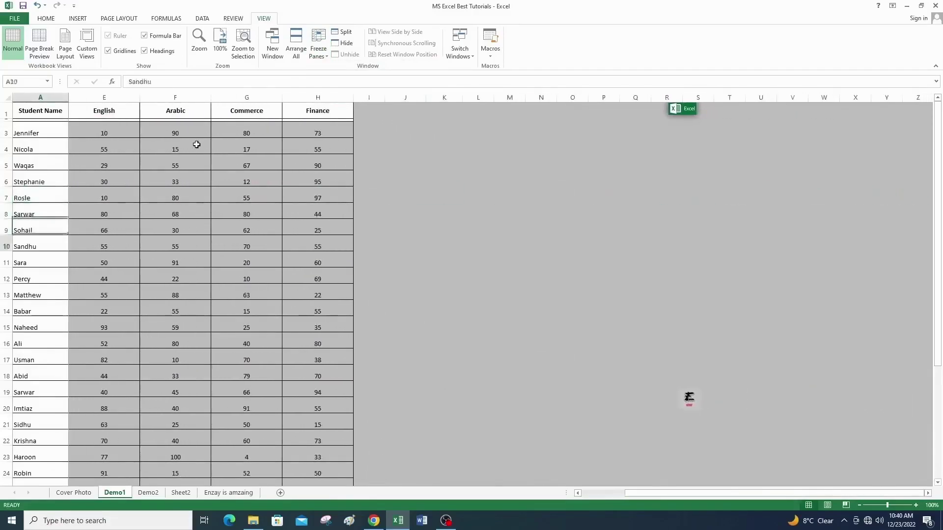
pyautogui.press('pageup')
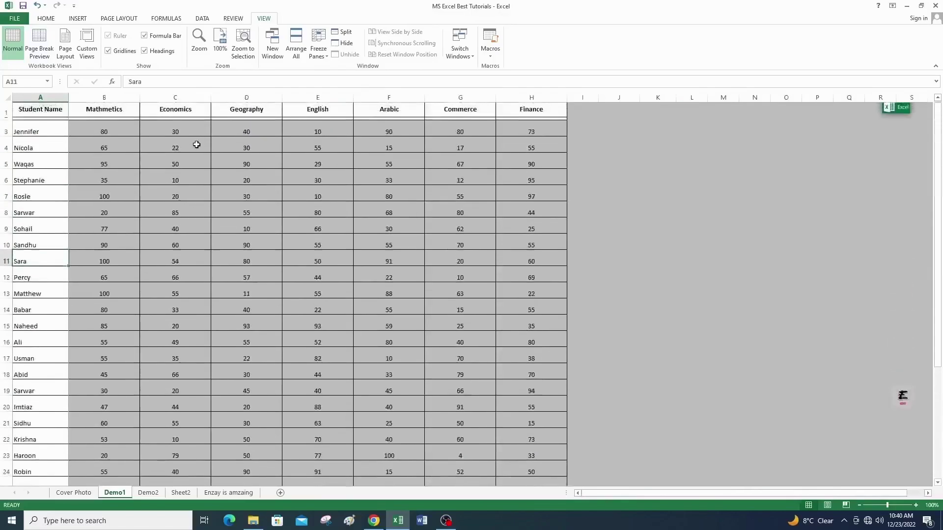
# Step: Unfreeze the panes on Demo1 with cell B3 selected
pyautogui.click(6, 112)
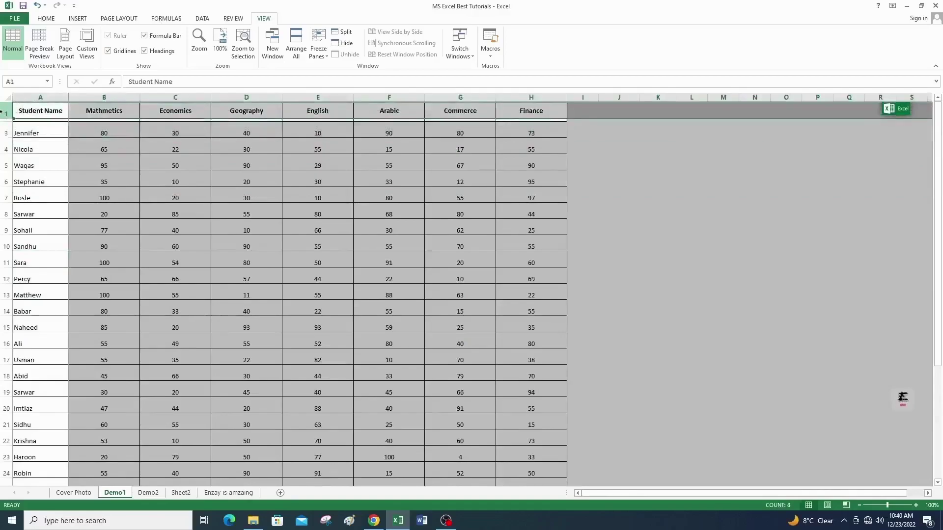
pyautogui.click(44, 97)
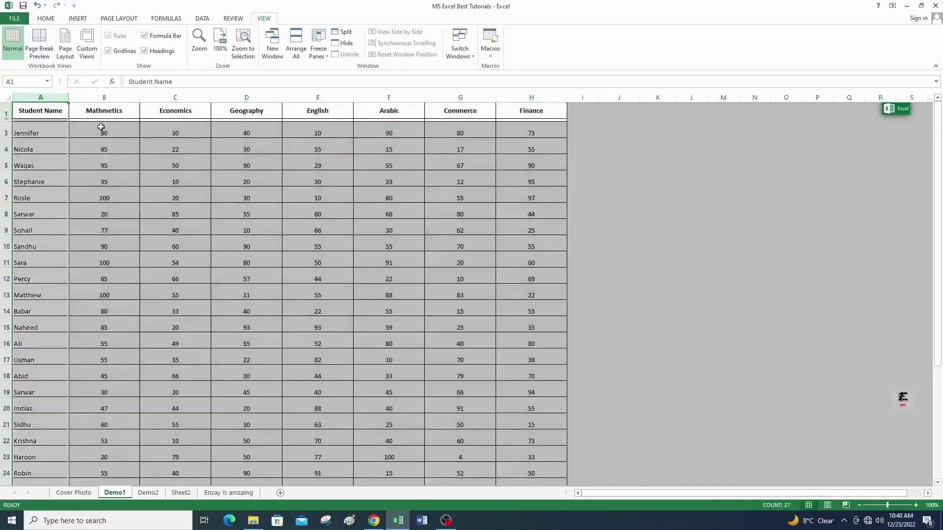
pyautogui.click(107, 131)
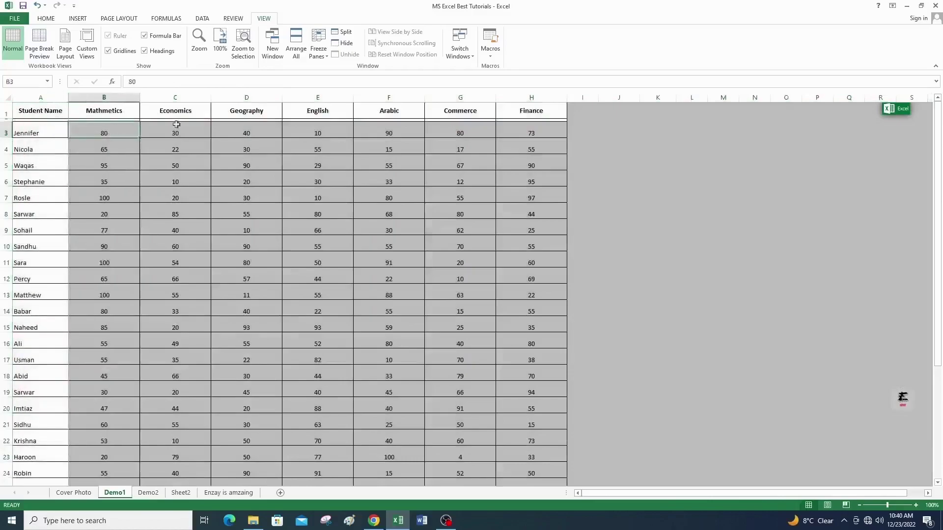
pyautogui.click(316, 57)
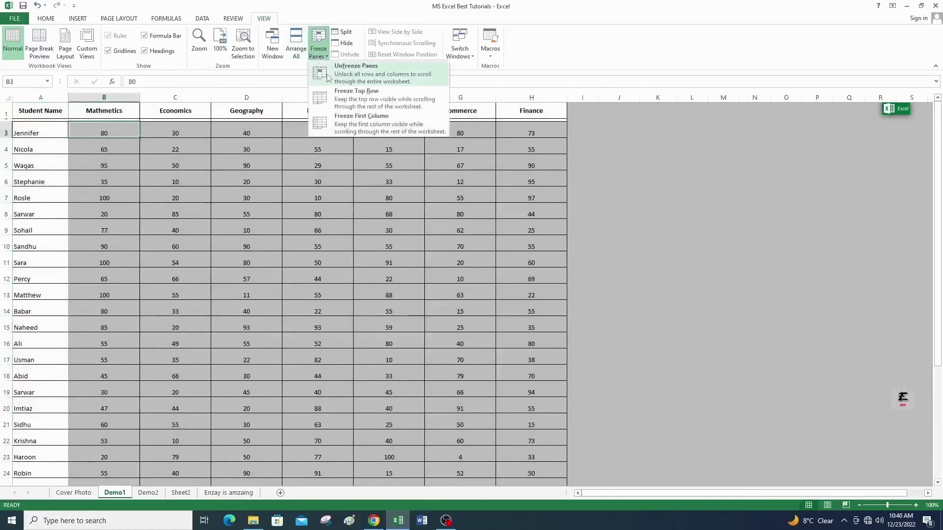
pyautogui.click(328, 77)
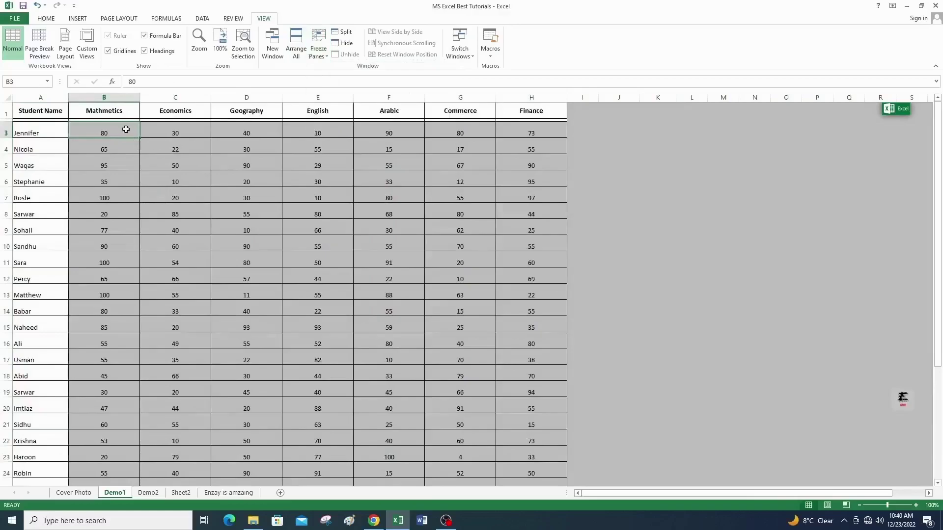
# Step: Freeze panes at cell B3 on Demo1 to lock the subject heading row together with the Student Name column
pyautogui.click(6, 112)
pyautogui.keyDown('ctrl'); pyautogui.click(32, 94); pyautogui.keyUp('ctrl')
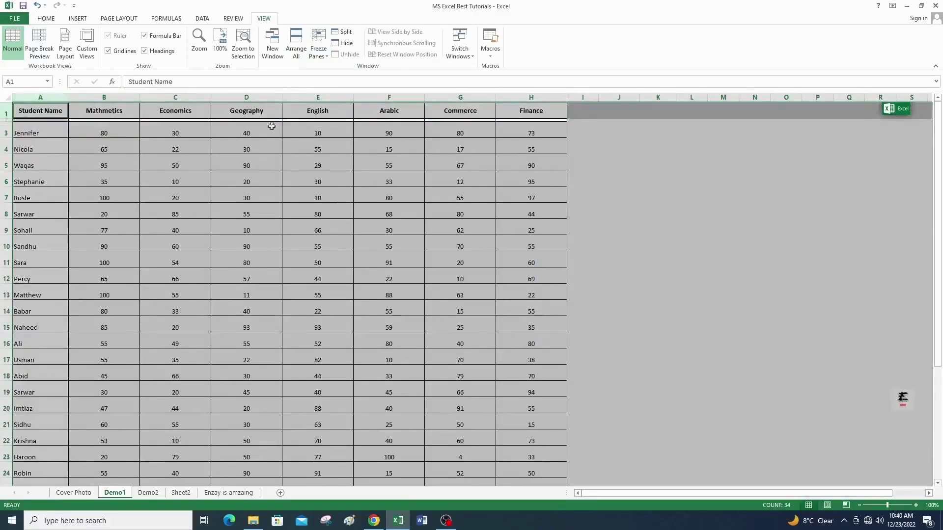
pyautogui.click(112, 136)
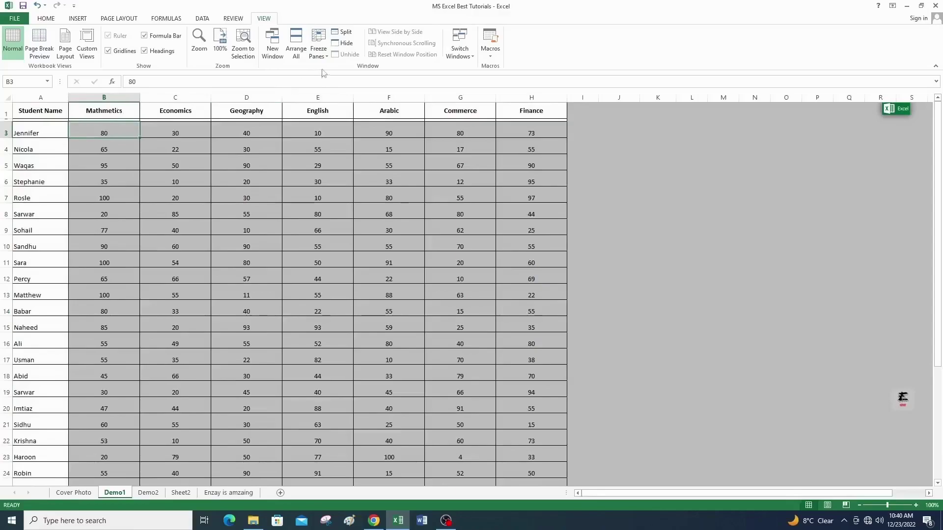
# Step: Scroll through the Demo1 rows and move across its columns and back to check the heading row and Student Name column
pyautogui.scroll(-10, 91, 168)
pyautogui.scroll(10, 116, 185)
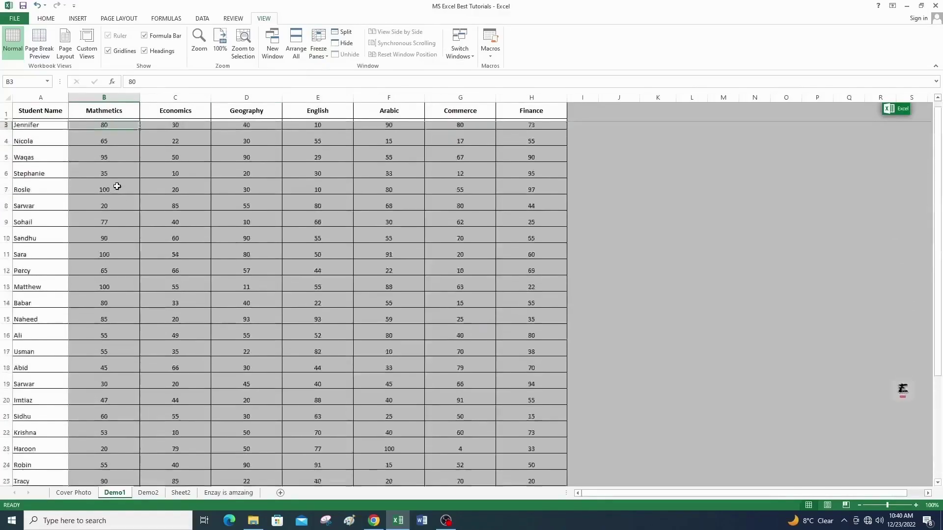
pyautogui.press('Right')
pyautogui.press('Right')
pyautogui.press('Right')
pyautogui.press('Right')
pyautogui.press('Right')
pyautogui.press('Right')
pyautogui.press('Right')
pyautogui.press('Right')
pyautogui.press('Right')
pyautogui.press('Right')
pyautogui.press('Right')
pyautogui.press('Right')
pyautogui.press('Right')
pyautogui.press('Right')
pyautogui.press('Right')
pyautogui.press('Right')
pyautogui.press('Right')
pyautogui.press('Right')
pyautogui.press('Right')
pyautogui.press('Right')
pyautogui.press('Left')
pyautogui.press('Left')
pyautogui.press('Left')
pyautogui.press('Left')
pyautogui.press('Left')
pyautogui.press('Left')
pyautogui.press('Left')
pyautogui.press('Left')
pyautogui.press('Left')
pyautogui.press('Left')
pyautogui.press('Left')
pyautogui.press('Left')
pyautogui.press('Left')
pyautogui.press('Left')
pyautogui.press('Left')
pyautogui.press('Left')
pyautogui.press('Left')
pyautogui.press('Left')
pyautogui.press('Left')
pyautogui.press('Left')
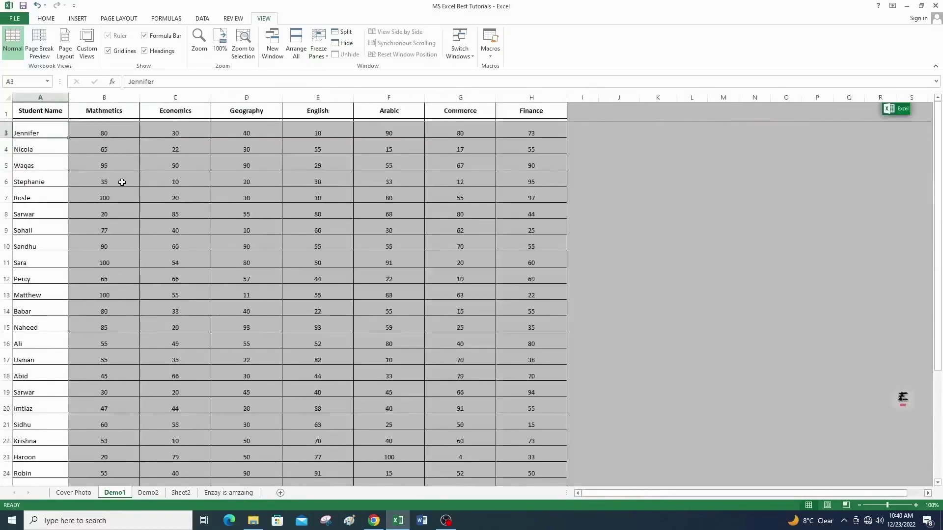